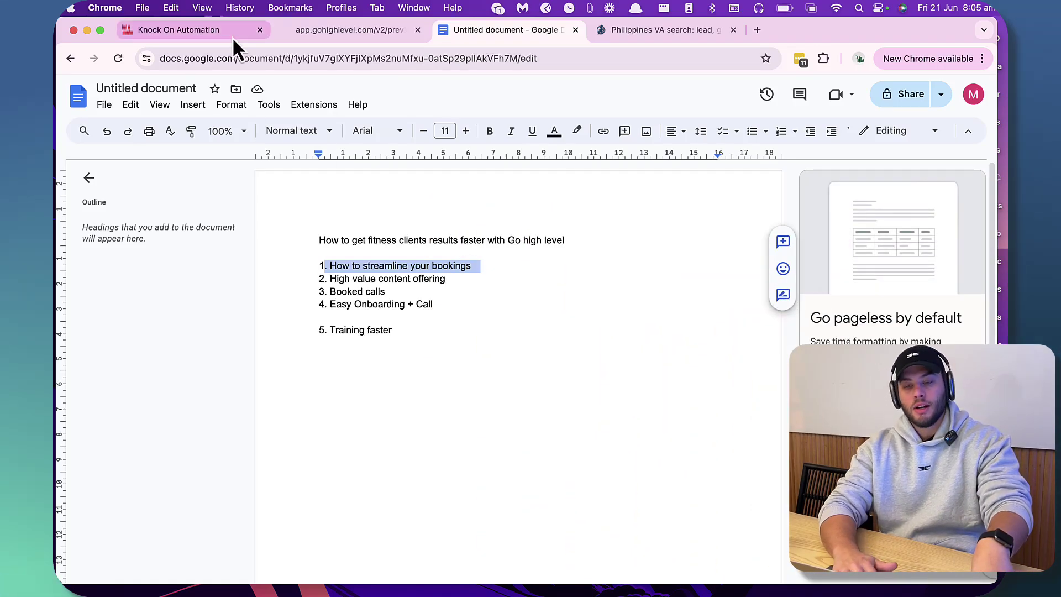
Leave the Docs outline and return to the GoHighLevel Youtube Video workflow list
{"action": "left_click", "coordinate": [232, 34]}
{"action": "left_click", "coordinate": [133, 89]}
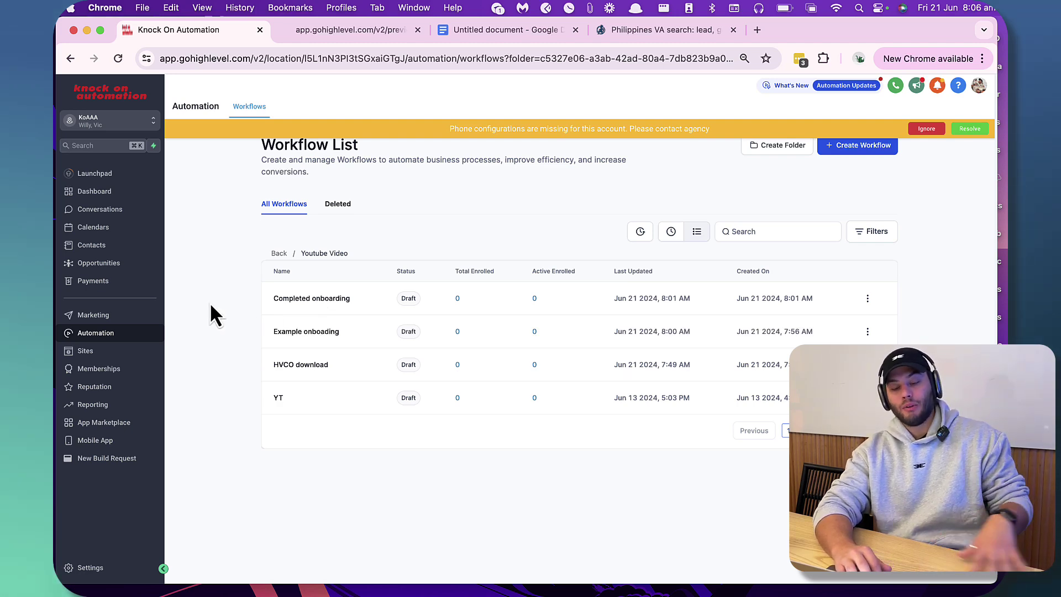
Open the HVCO - High value content offering funnel under Sites and view its preview page
{"action": "left_click", "coordinate": [107, 357]}
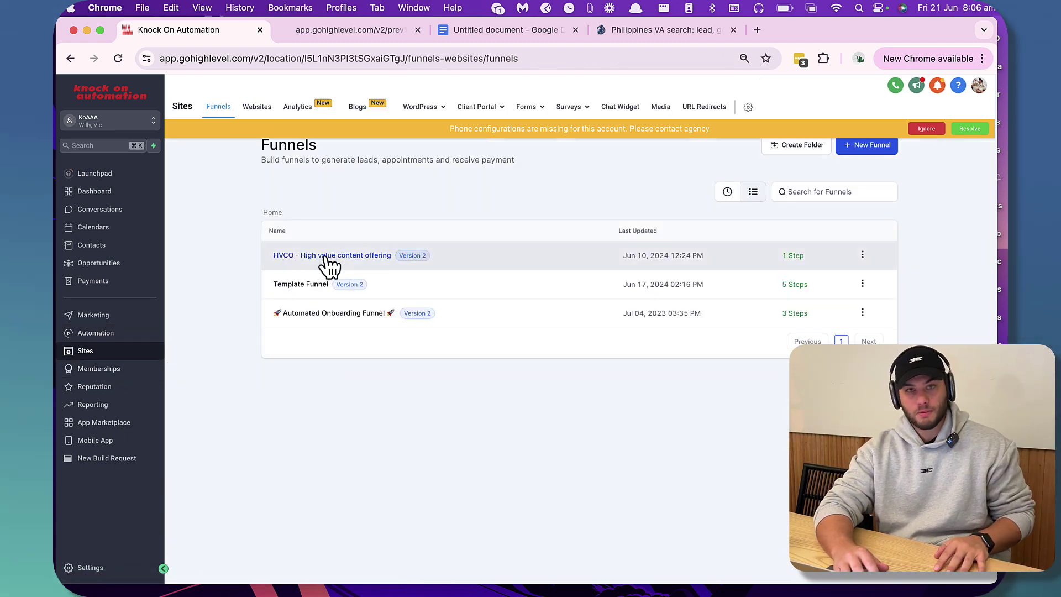
{"action": "left_click", "coordinate": [329, 264]}
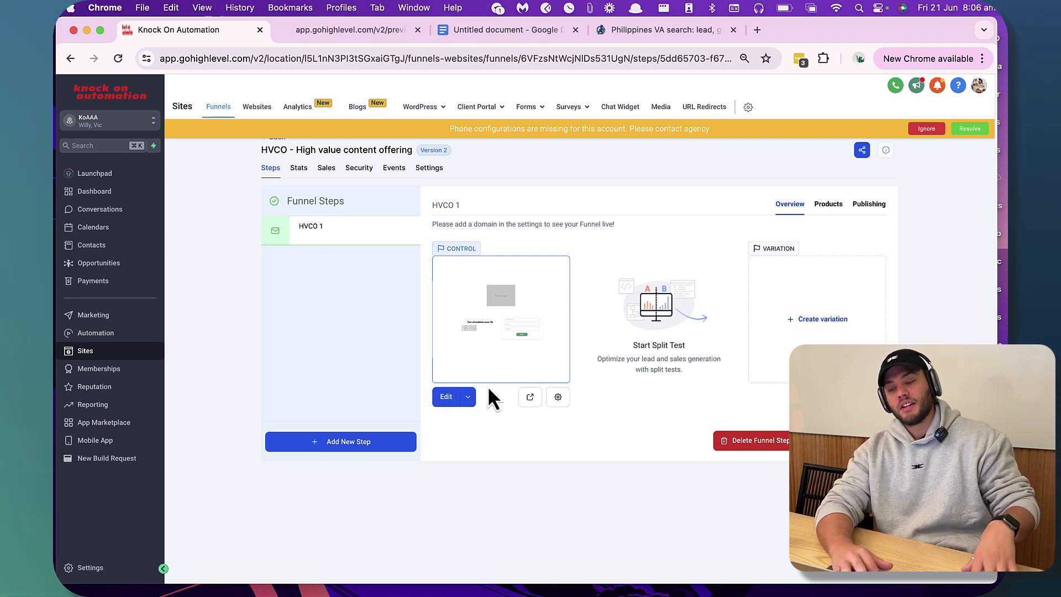
{"action": "left_click", "coordinate": [349, 32]}
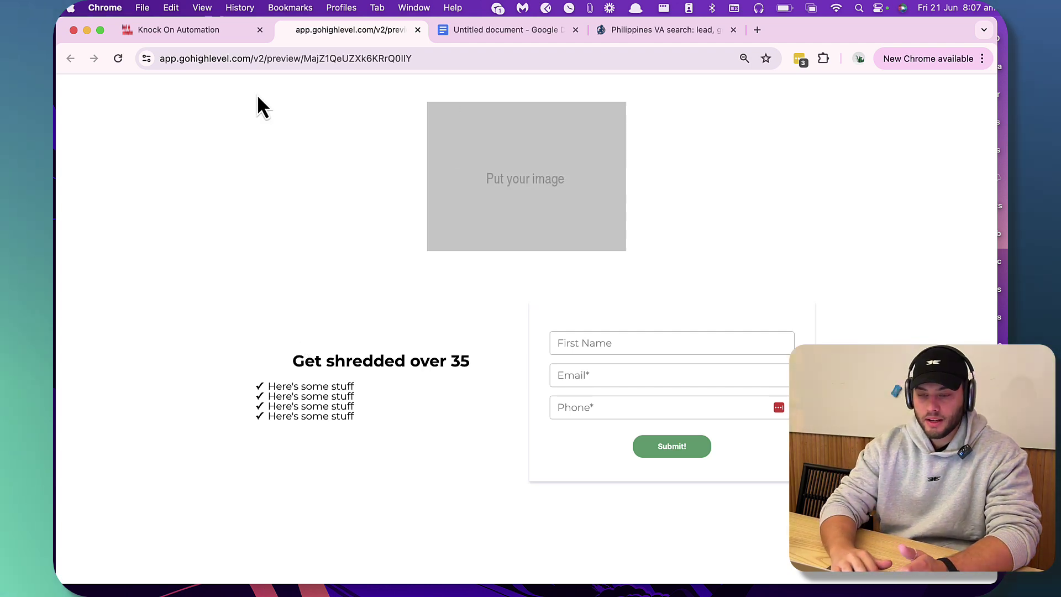
Inspect the 'Get shredded over 35' preview and its First Name, Email and Phone fields
{"action": "left_click_drag", "start_coordinate": [251, 99], "coordinate": [735, 476]}
{"action": "left_click", "coordinate": [776, 402]}
{"action": "left_click", "coordinate": [609, 339]}
{"action": "left_click", "coordinate": [604, 375]}
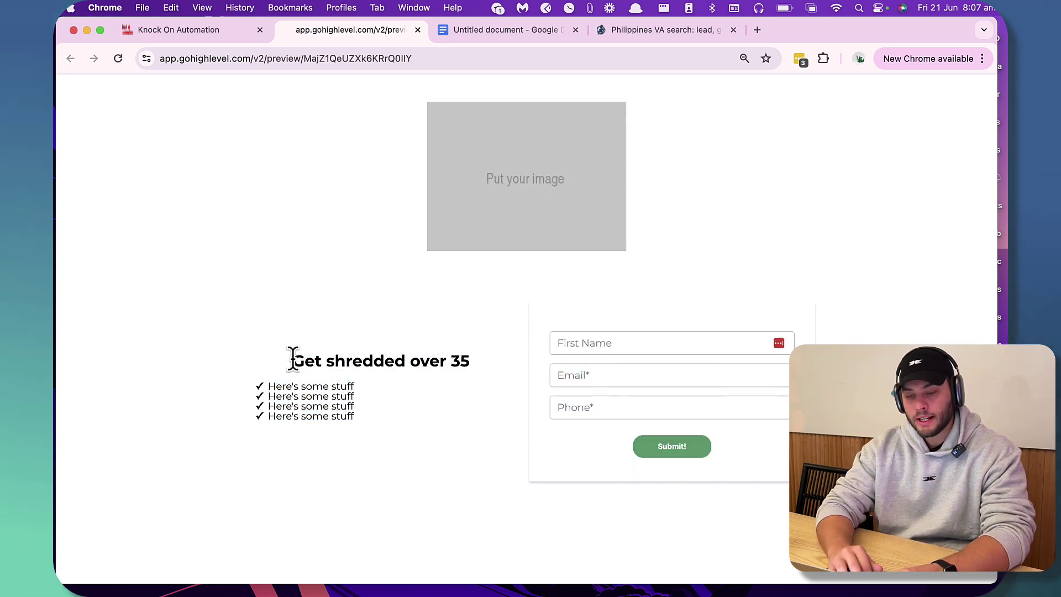
{"action": "left_click_drag", "start_coordinate": [292, 359], "coordinate": [514, 371]}
{"action": "left_click", "coordinate": [604, 337]}
{"action": "left_click", "coordinate": [595, 374]}
{"action": "left_click", "coordinate": [592, 405]}
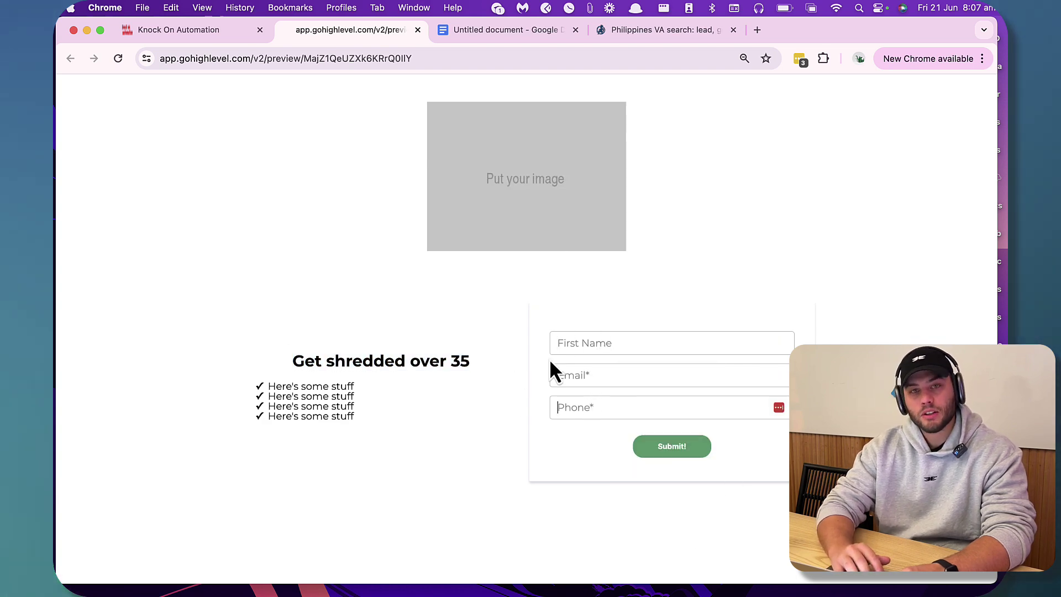
Go back to Automation and open the Youtube Video workflow folder
{"action": "left_click", "coordinate": [197, 29]}
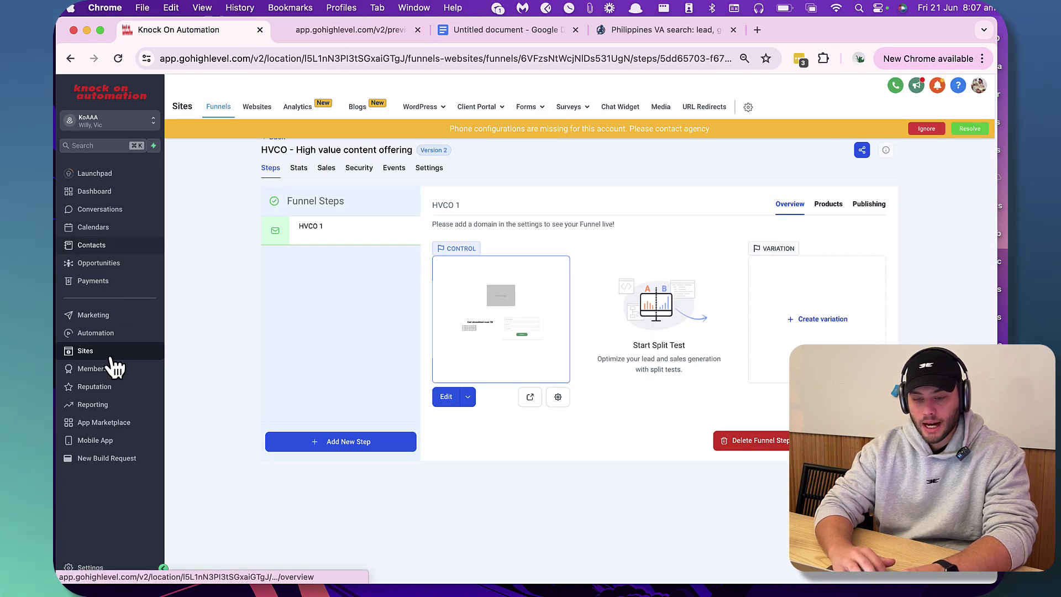
{"action": "left_click", "coordinate": [96, 332]}
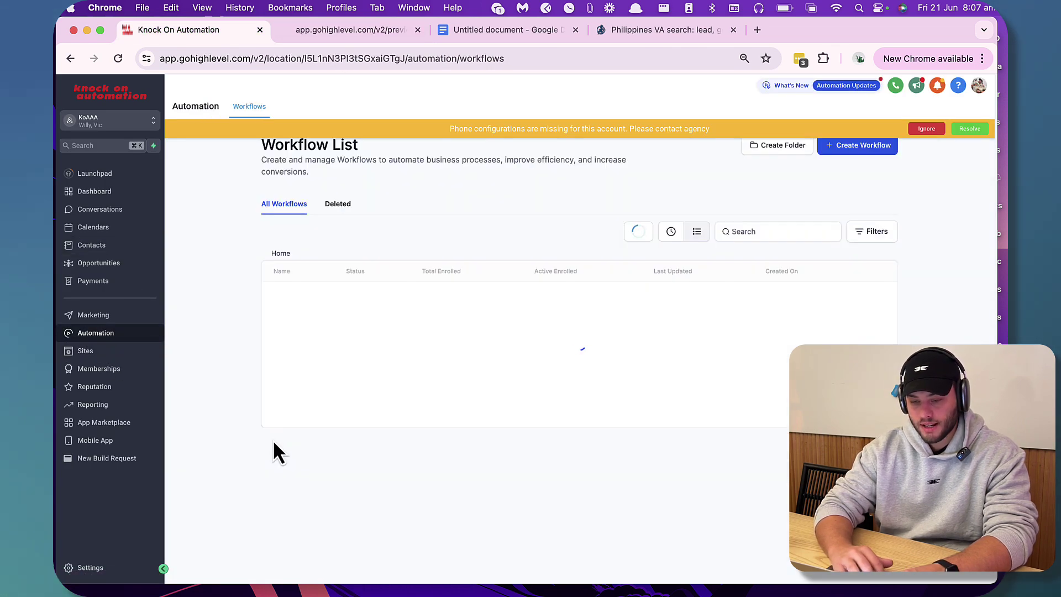
{"action": "left_click", "coordinate": [295, 463]}
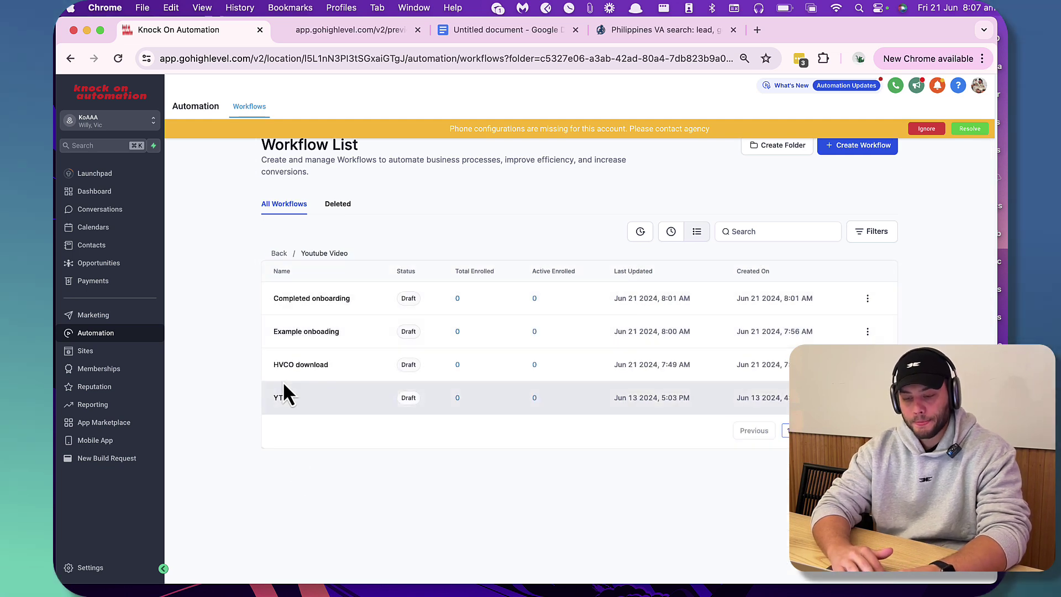
Open HVCO download and inspect its notification, Form Submitted trigger and cal calc tag steps
{"action": "left_click", "coordinate": [309, 365]}
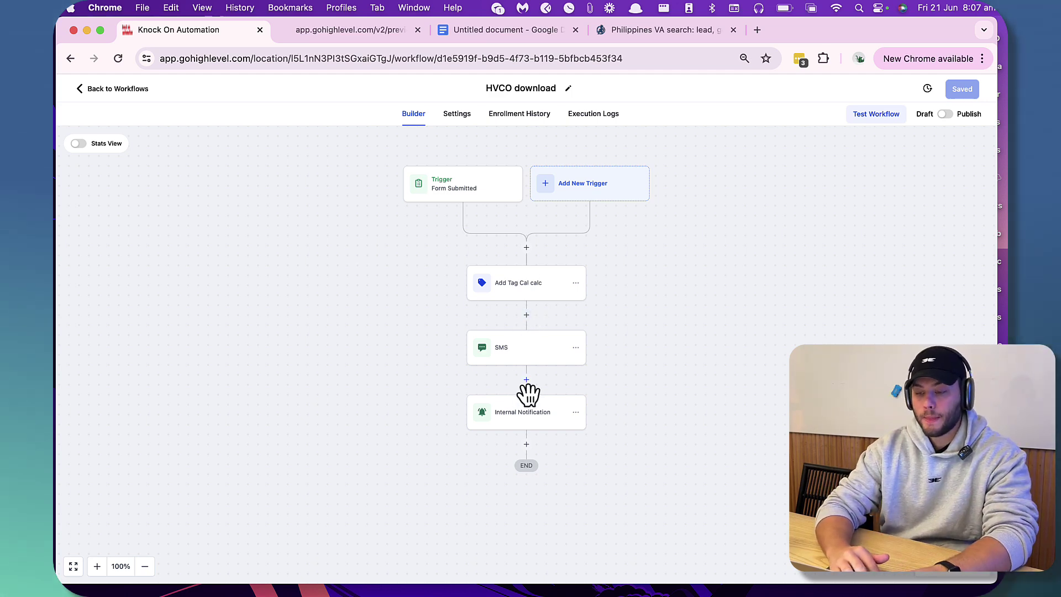
{"action": "left_click", "coordinate": [529, 421]}
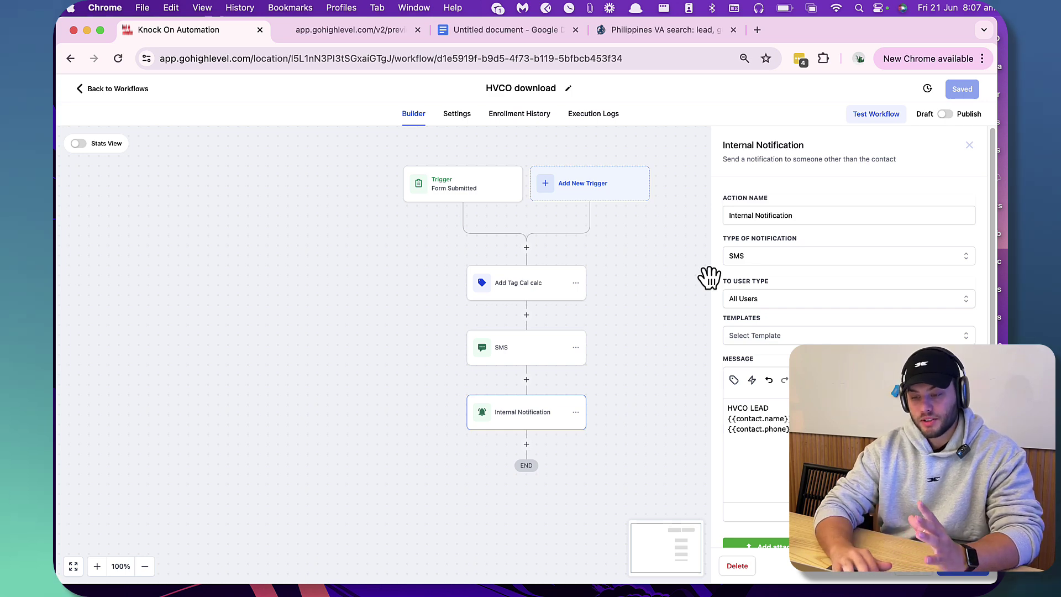
{"action": "left_click", "coordinate": [459, 196]}
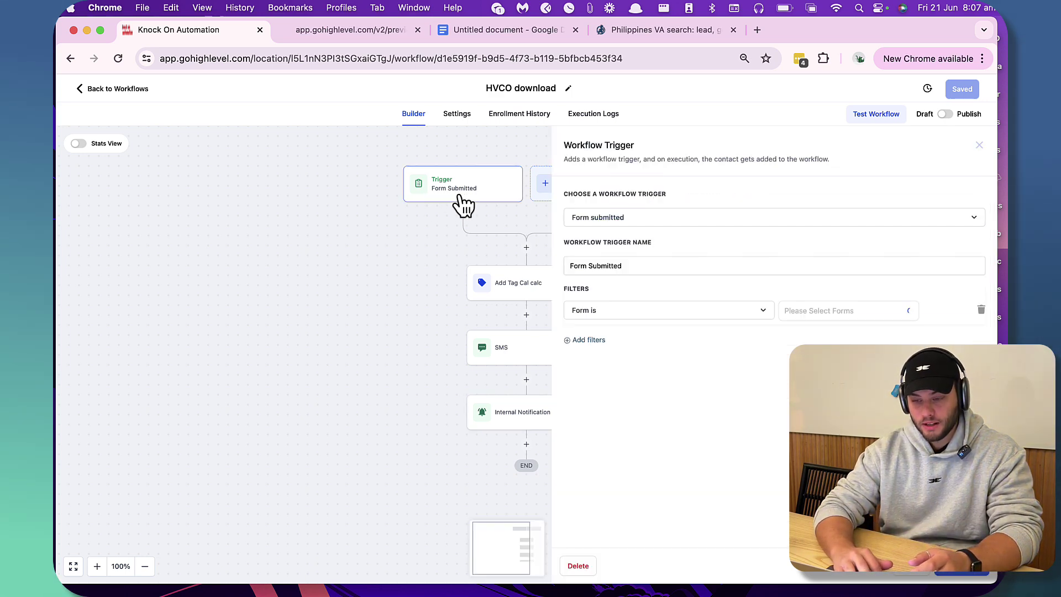
{"action": "left_click", "coordinate": [534, 286]}
{"action": "left_click_drag", "start_coordinate": [462, 272], "coordinate": [291, 274]}
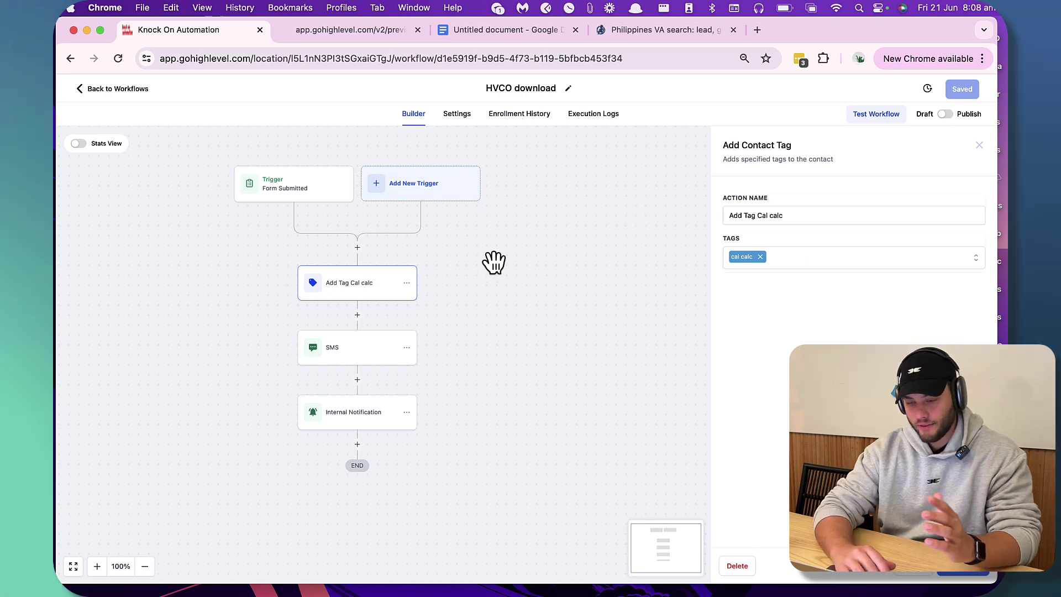
{"action": "left_click", "coordinate": [343, 358]}
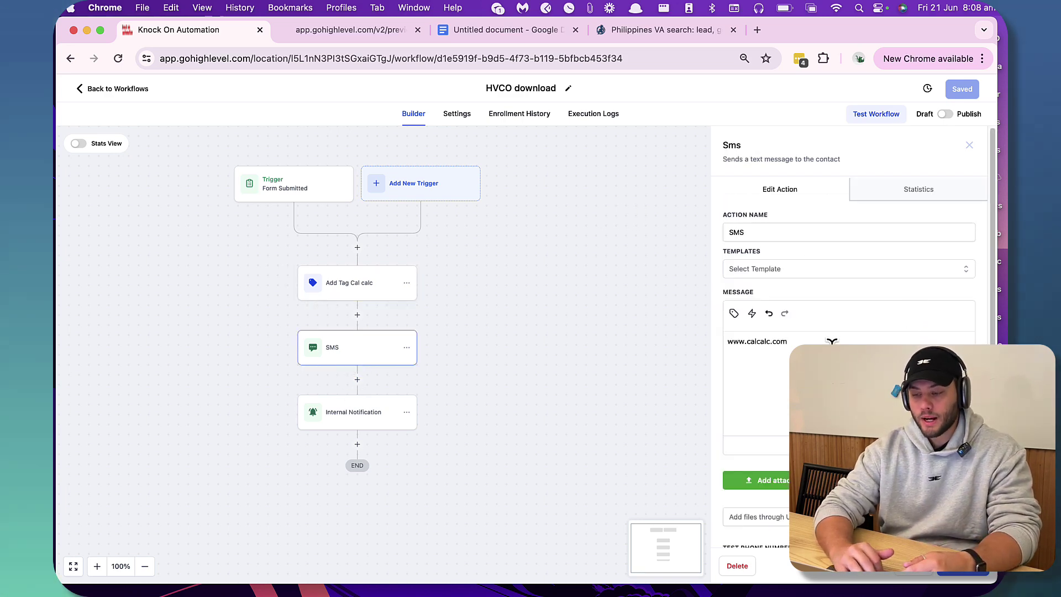
{"action": "left_click_drag", "start_coordinate": [832, 339], "coordinate": [532, 350]}
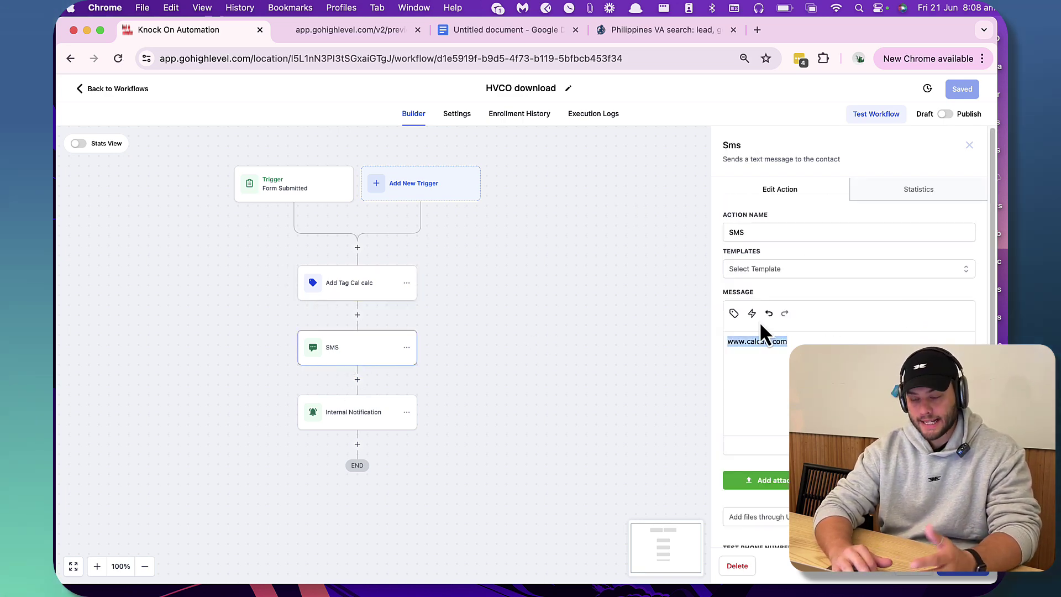
{"action": "left_click", "coordinate": [352, 29]}
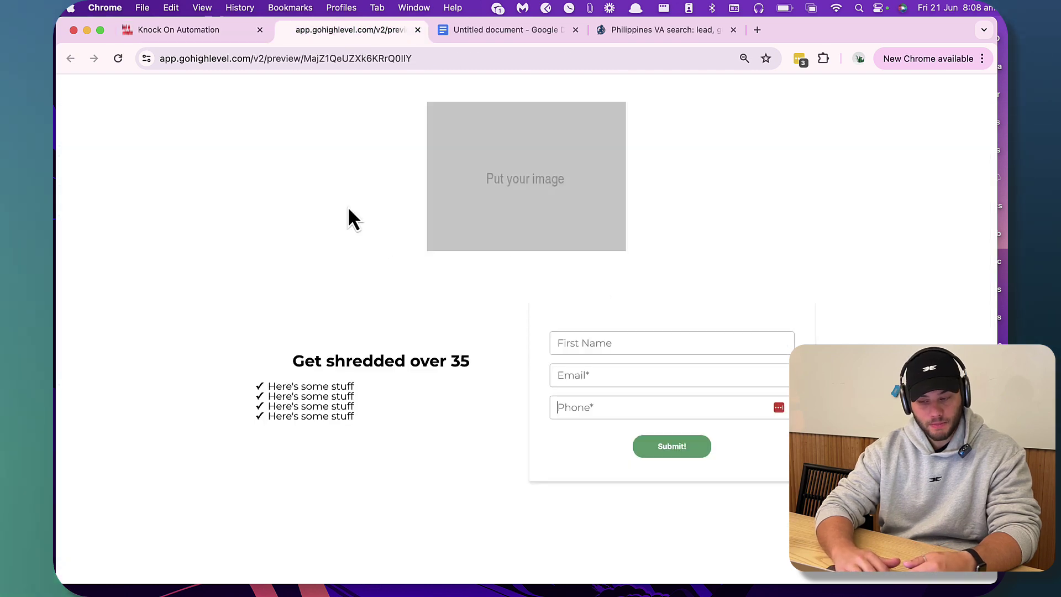
{"action": "left_click", "coordinate": [187, 34]}
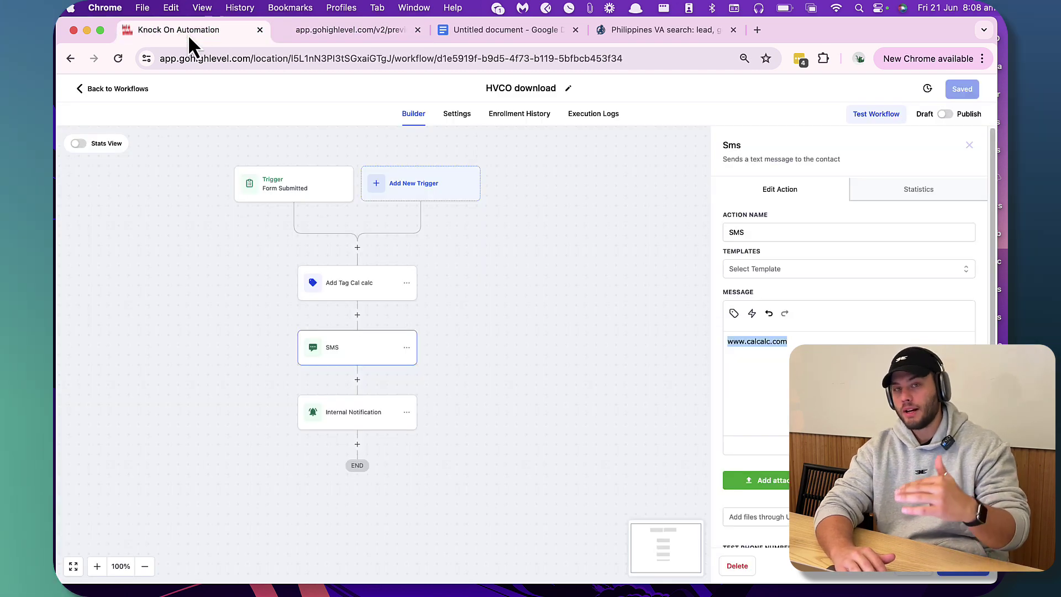
Examine the Internal Notification message text, undoing an accidental duplicate paste
{"action": "left_click", "coordinate": [371, 418]}
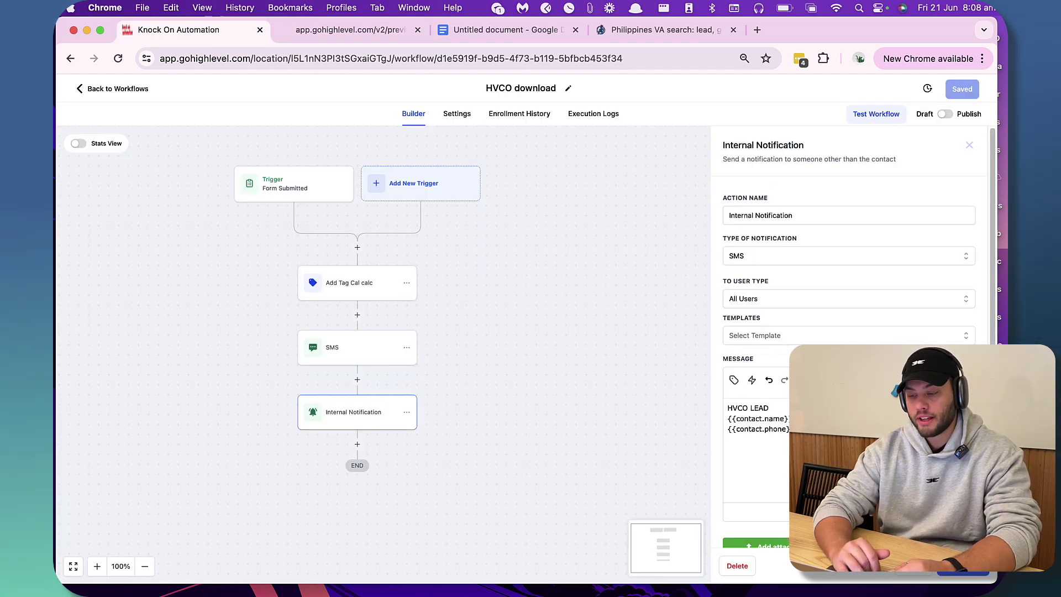
{"action": "key", "text": "super+a"}
{"action": "key", "text": "Right"}
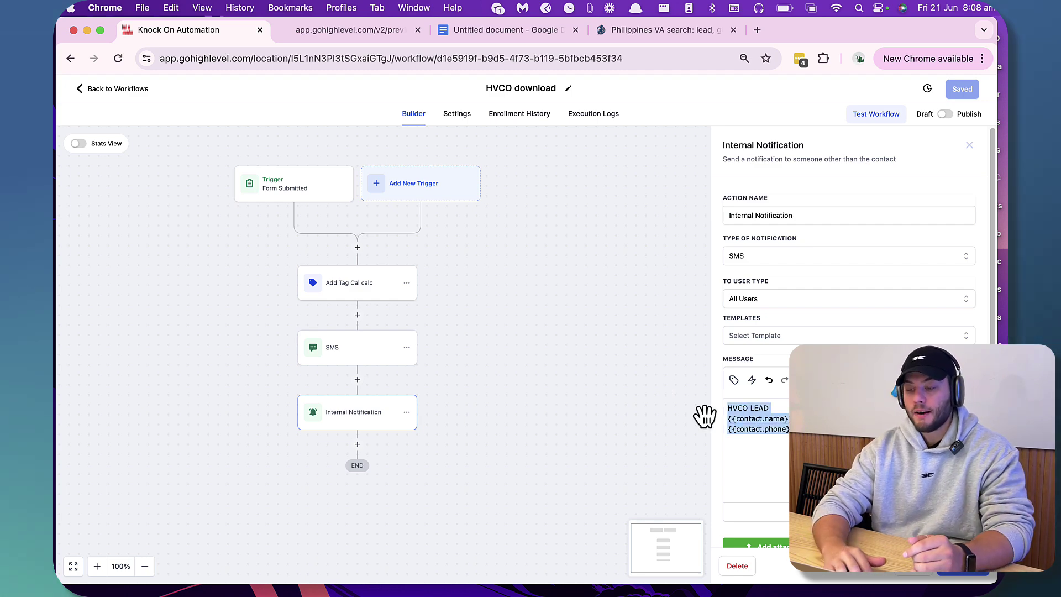
{"action": "left_click", "coordinate": [745, 418]}
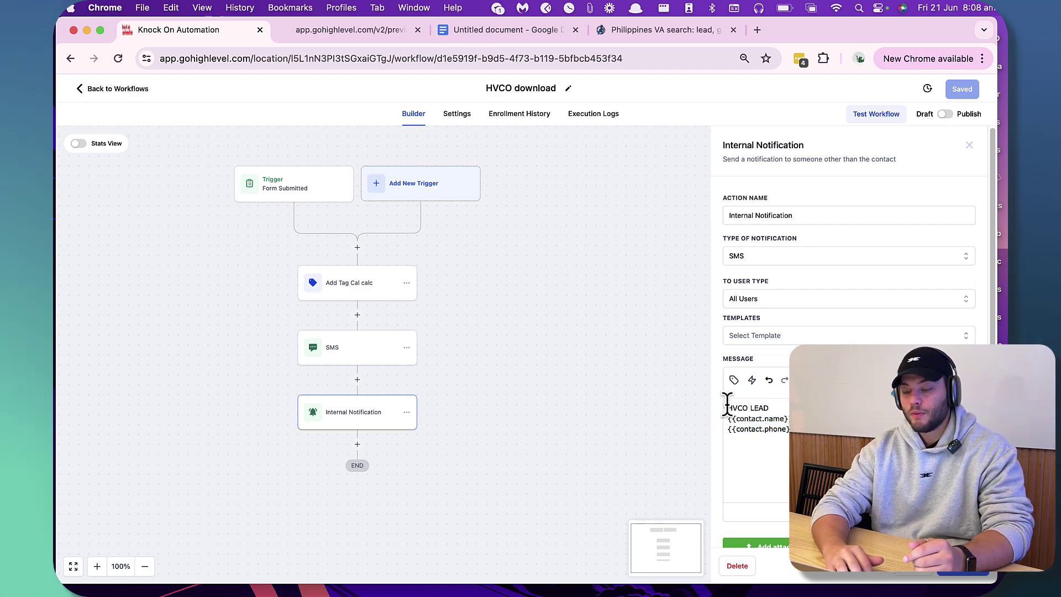
{"action": "key", "text": "super+a"}
{"action": "left_click", "coordinate": [742, 398]}
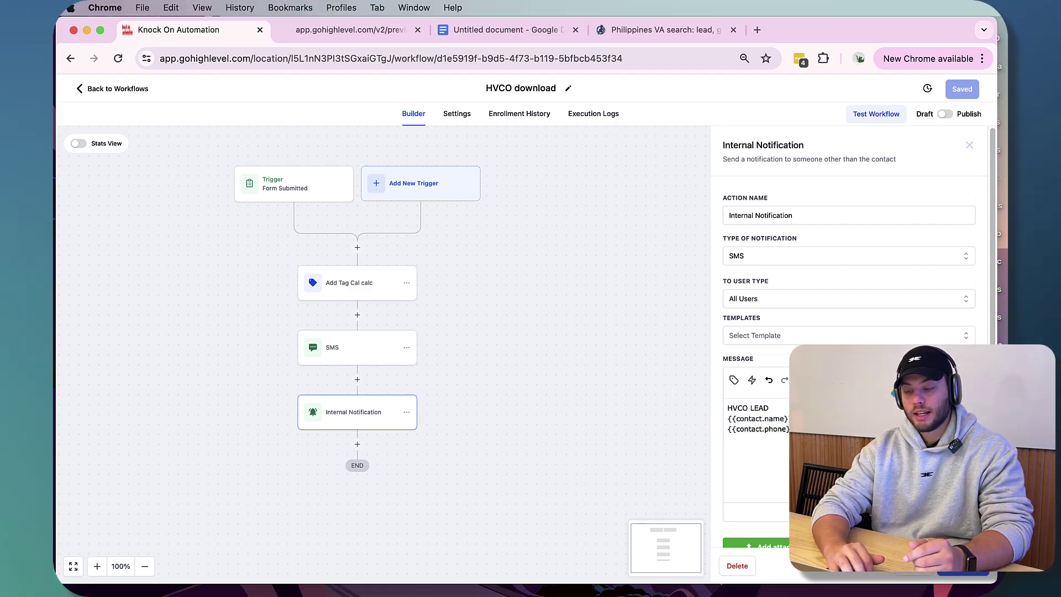
{"action": "key", "text": "super+a"}
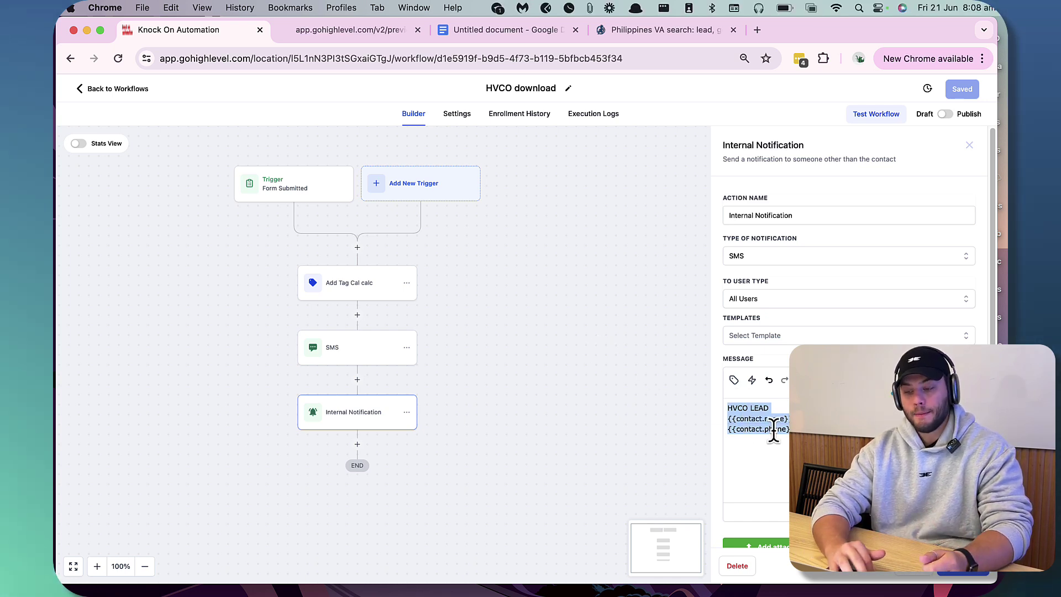
{"action": "left_click", "coordinate": [757, 442]}
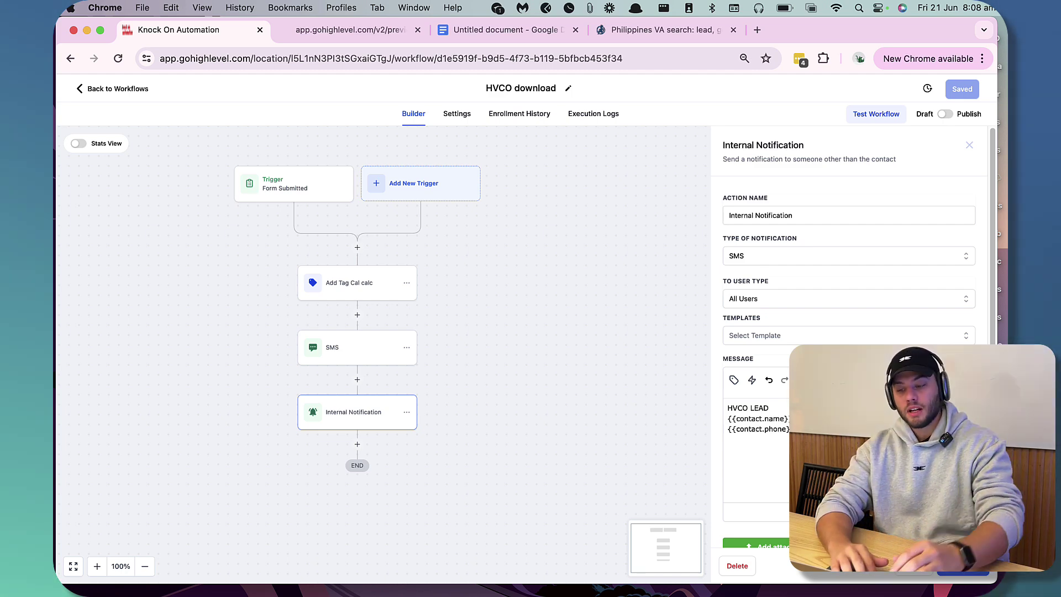
{"action": "key", "text": "super+a"}
{"action": "key", "text": "super+c"}
{"action": "key", "text": "super+v"}
{"action": "key", "text": "super+v"}
{"action": "key", "text": "super+v"}
{"action": "key", "text": "super+v"}
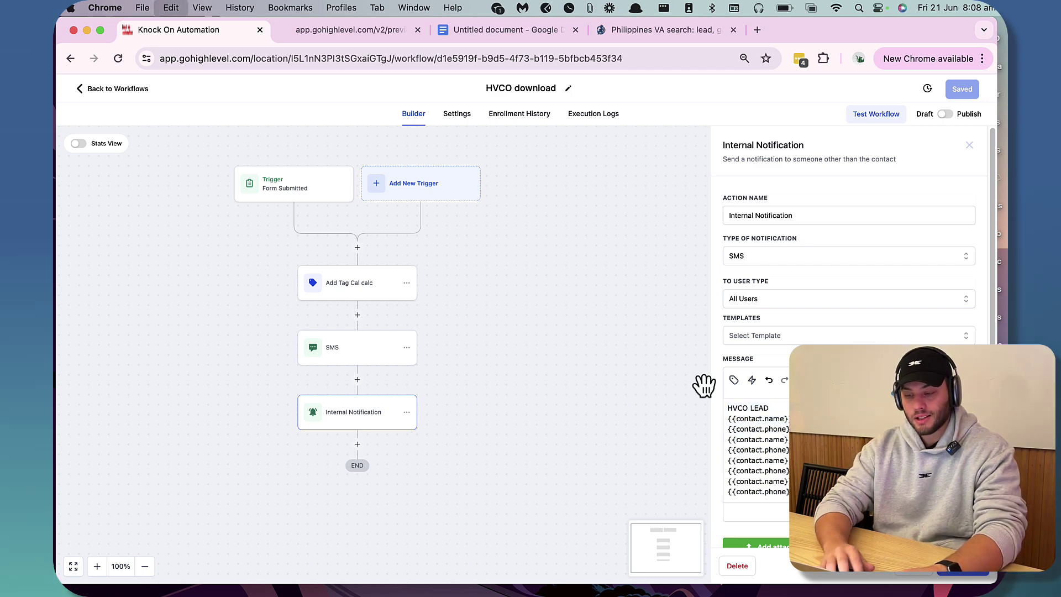
{"action": "key", "text": "super+a"}
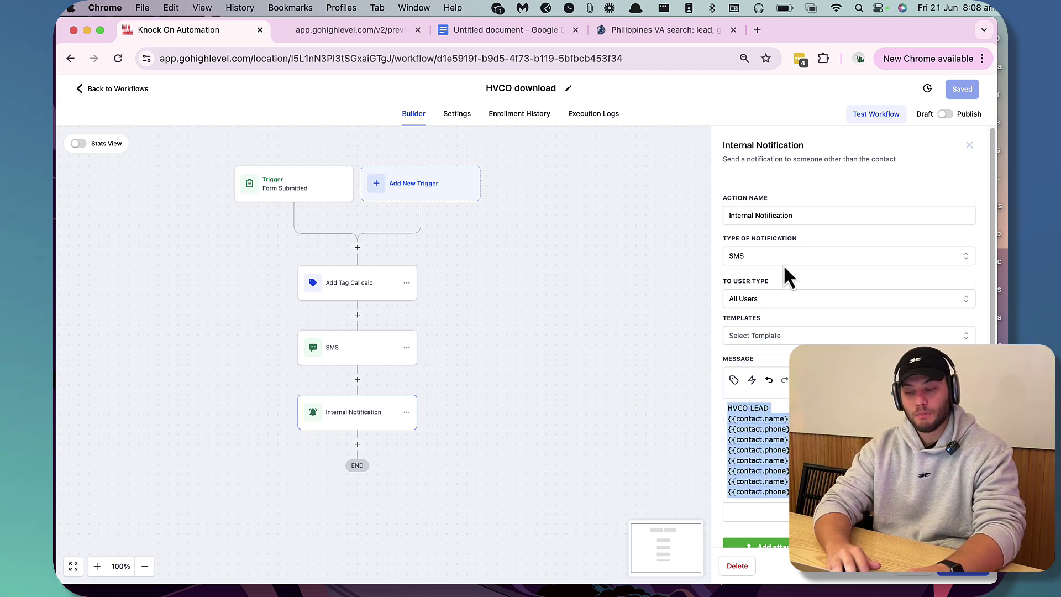
{"action": "key", "text": "super+z"}
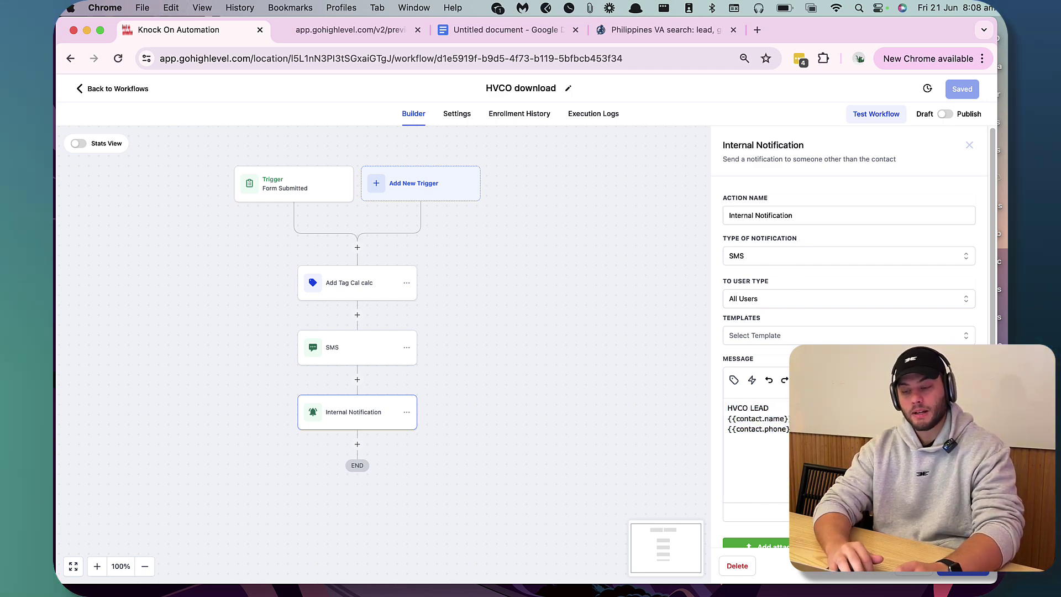
{"action": "key", "text": "Escape"}
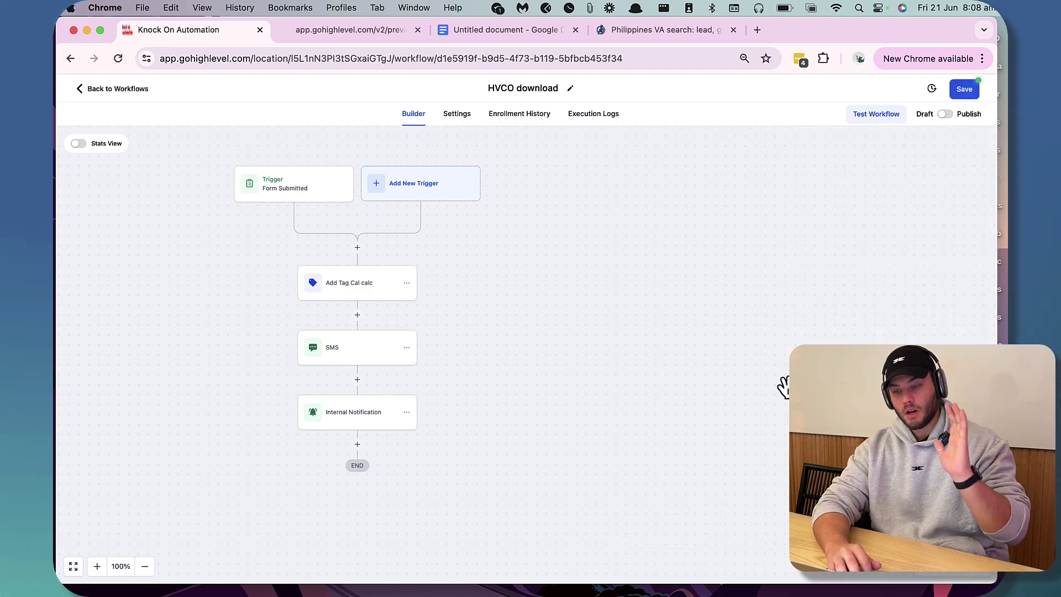
Save the HVCO download workflow and bring up the Untitled outline document
{"action": "left_click_drag", "start_coordinate": [624, 299], "coordinate": [819, 301]}
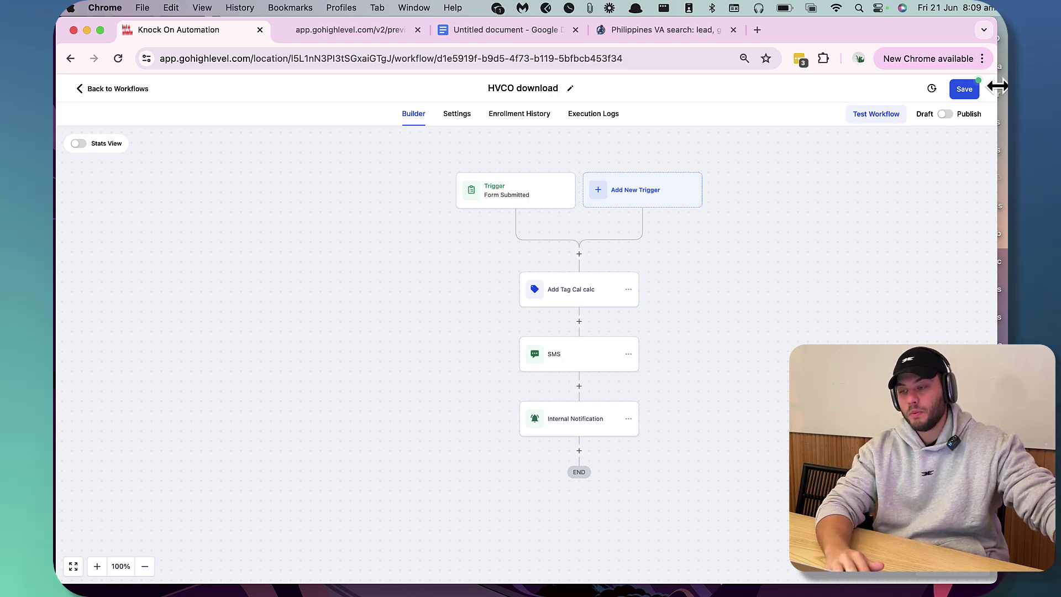
{"action": "left_click", "coordinate": [961, 90]}
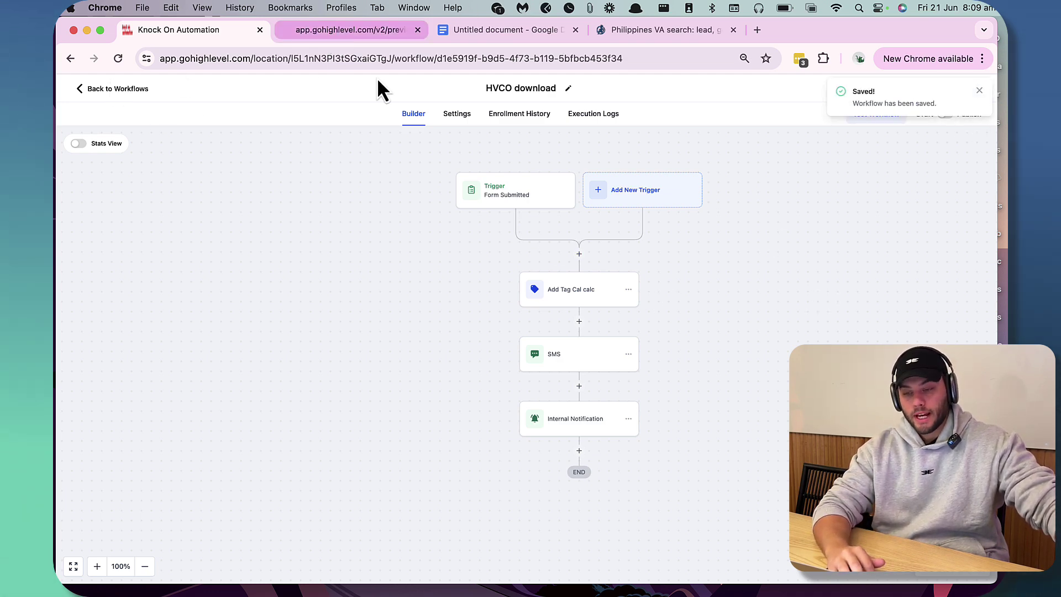
{"action": "left_click_drag", "start_coordinate": [447, 195], "coordinate": [362, 201]}
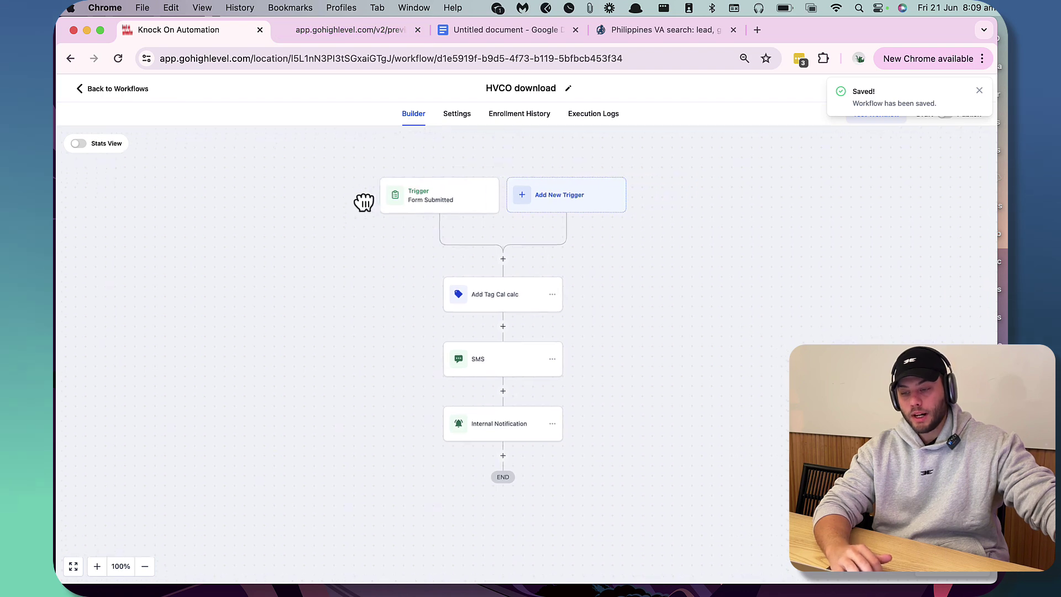
{"action": "left_click", "coordinate": [536, 33]}
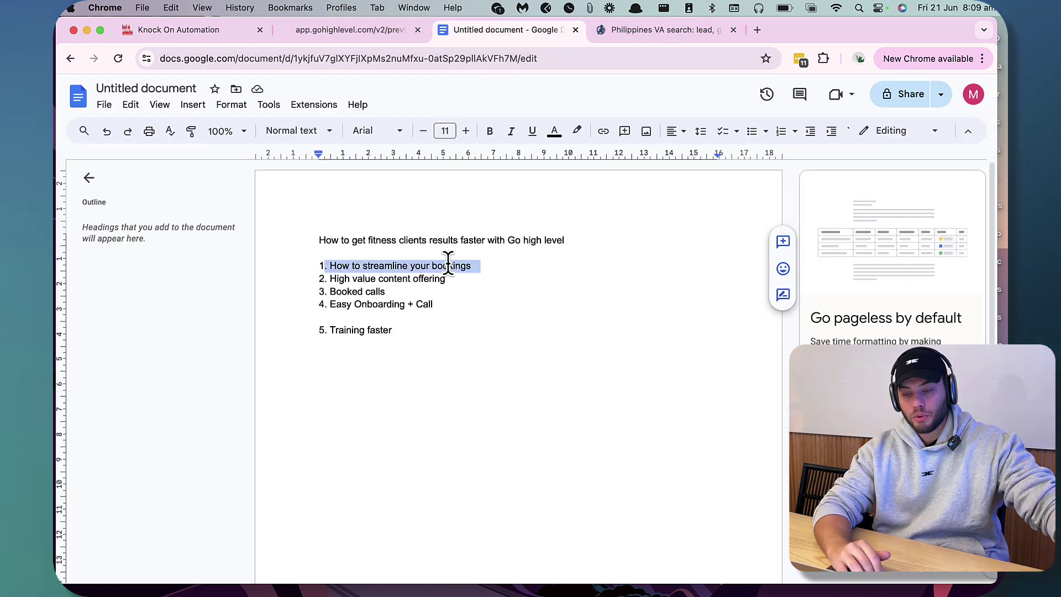
{"action": "left_click", "coordinate": [428, 277]}
{"action": "left_click_drag", "start_coordinate": [323, 253], "coordinate": [291, 279]}
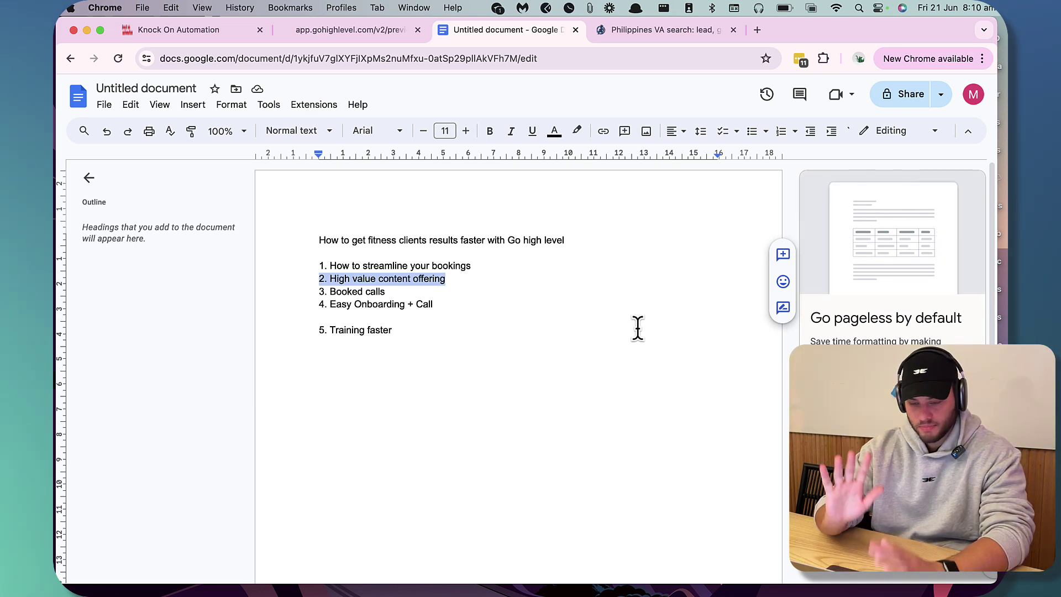
{"action": "left_click_drag", "start_coordinate": [479, 279], "coordinate": [255, 276]}
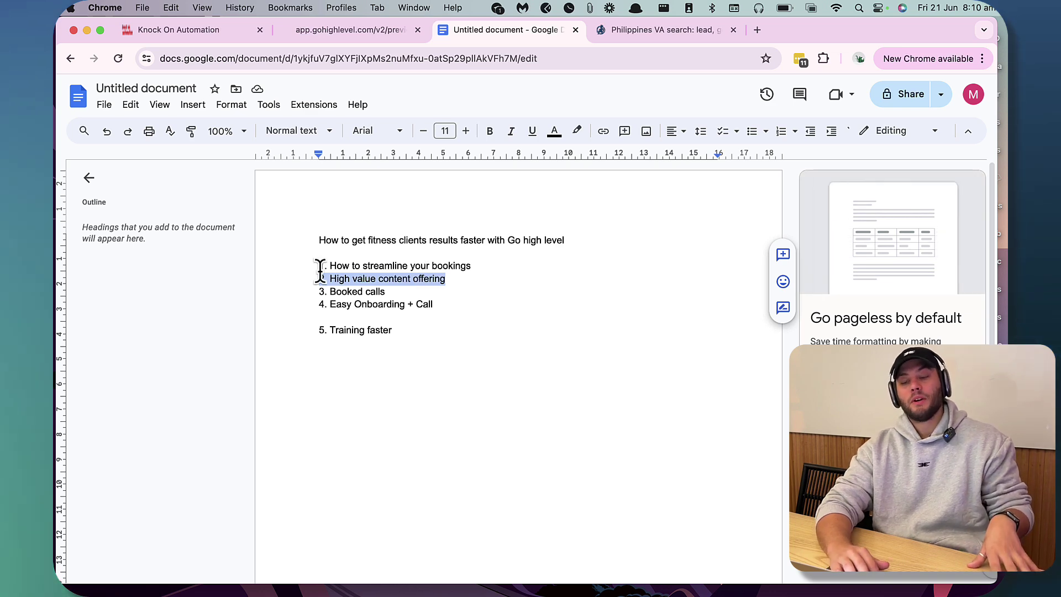
{"action": "left_click", "coordinate": [337, 279]}
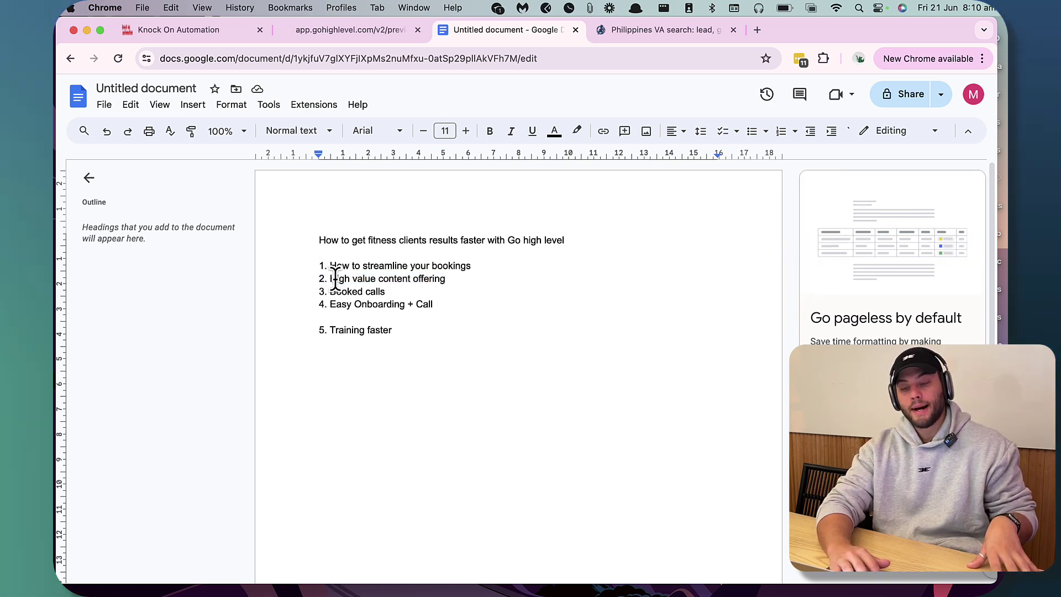
{"action": "left_click_drag", "start_coordinate": [334, 277], "coordinate": [513, 279]}
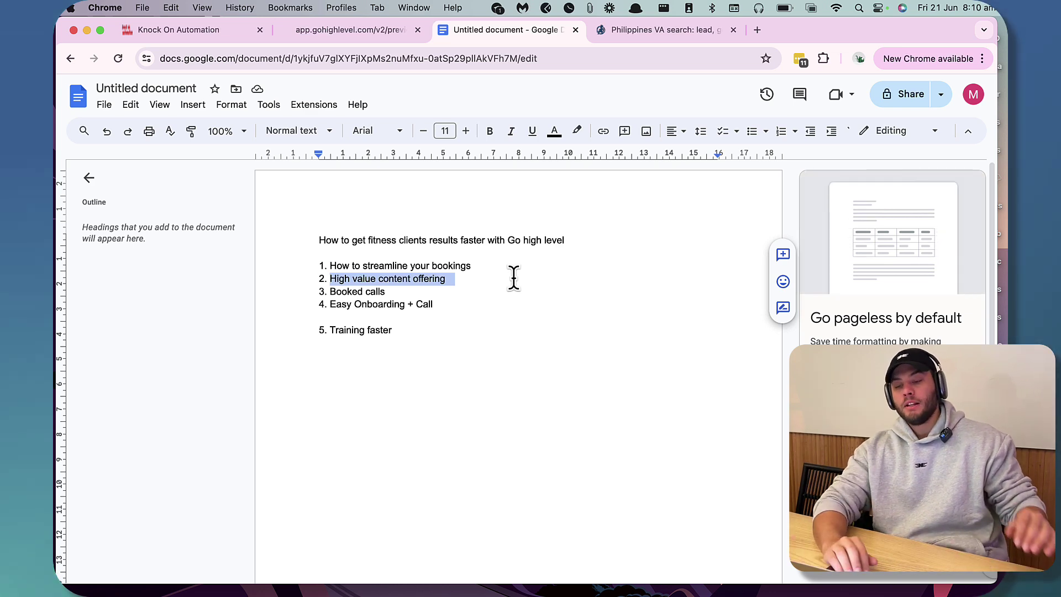
{"action": "left_click", "coordinate": [459, 278]}
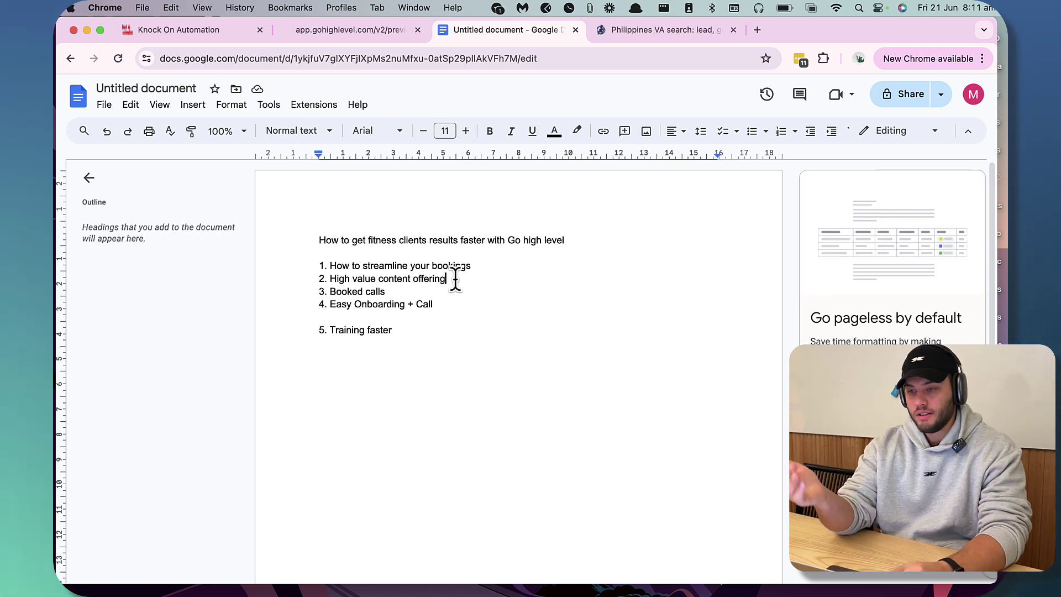
{"action": "double_click", "coordinate": [410, 291]}
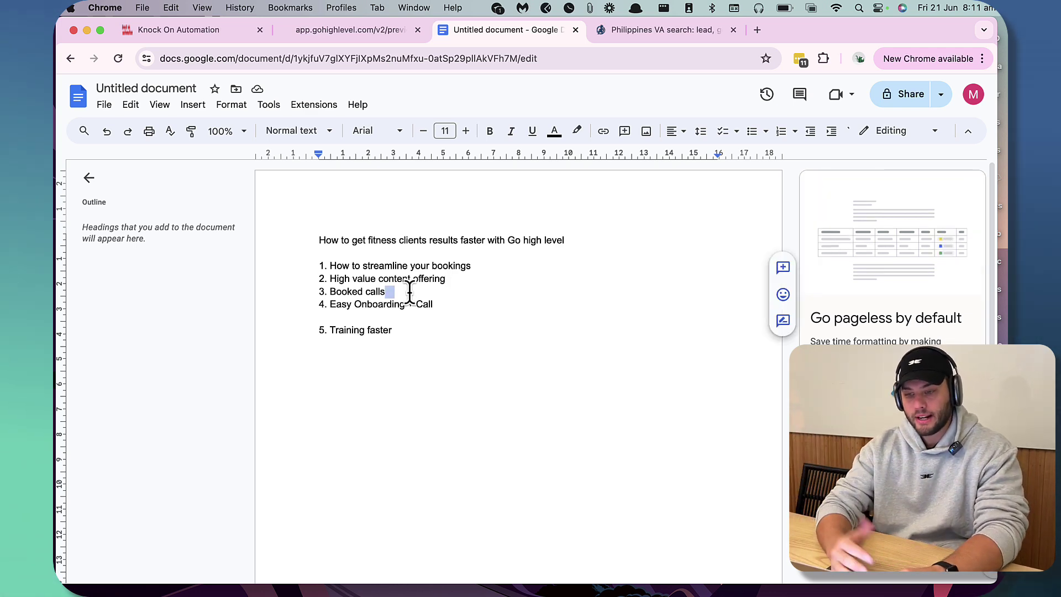
{"action": "left_click_drag", "start_coordinate": [410, 291], "coordinate": [318, 289]}
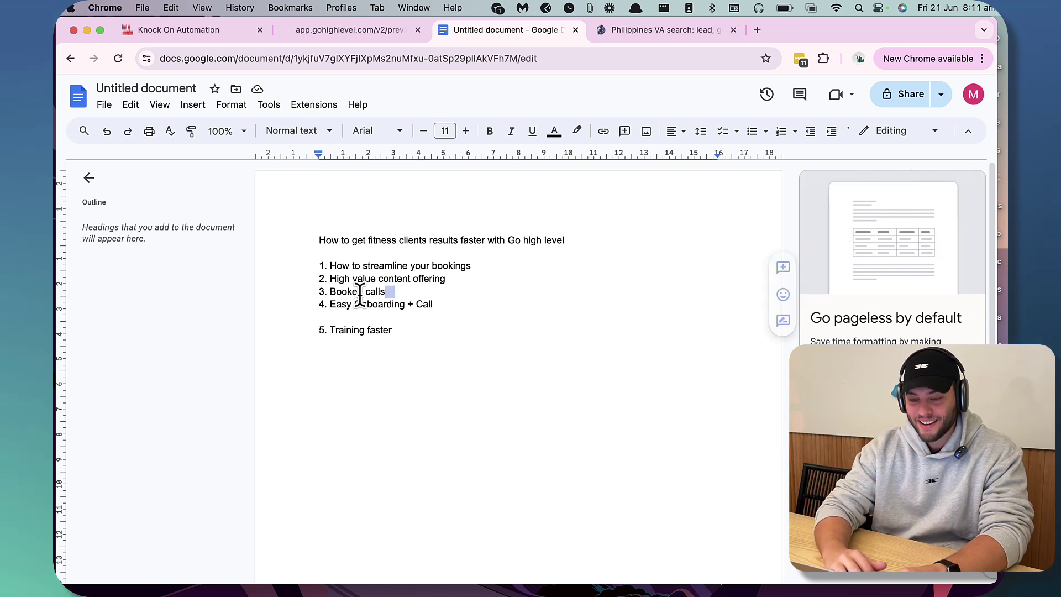
{"action": "left_click_drag", "start_coordinate": [445, 278], "coordinate": [313, 290]}
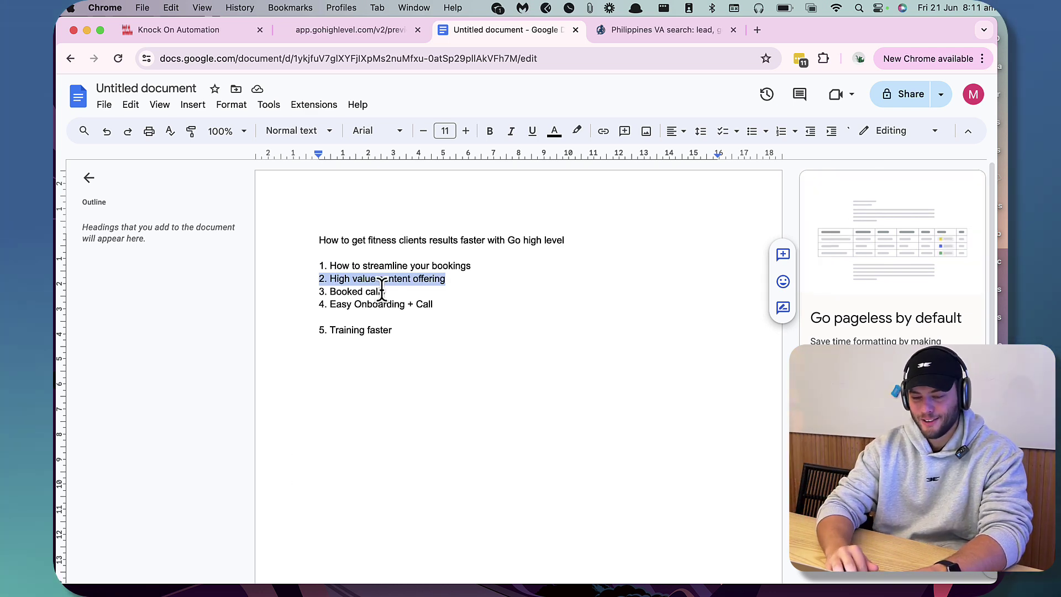
{"action": "left_click_drag", "start_coordinate": [385, 291], "coordinate": [320, 293]}
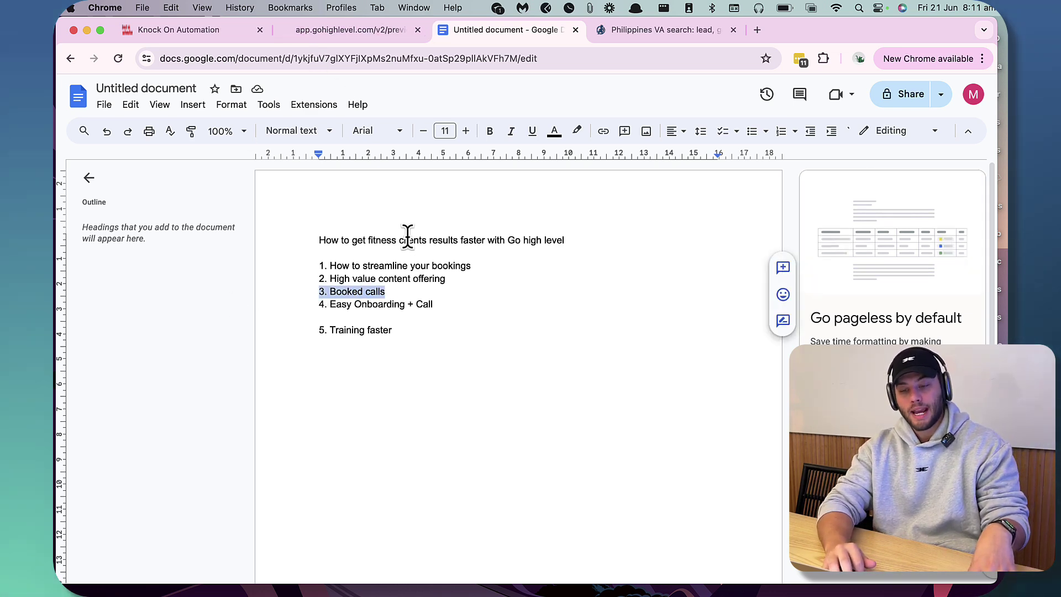
Return from the outline to the HVCO download workflow in GoHighLevel
{"action": "left_click", "coordinate": [211, 35]}
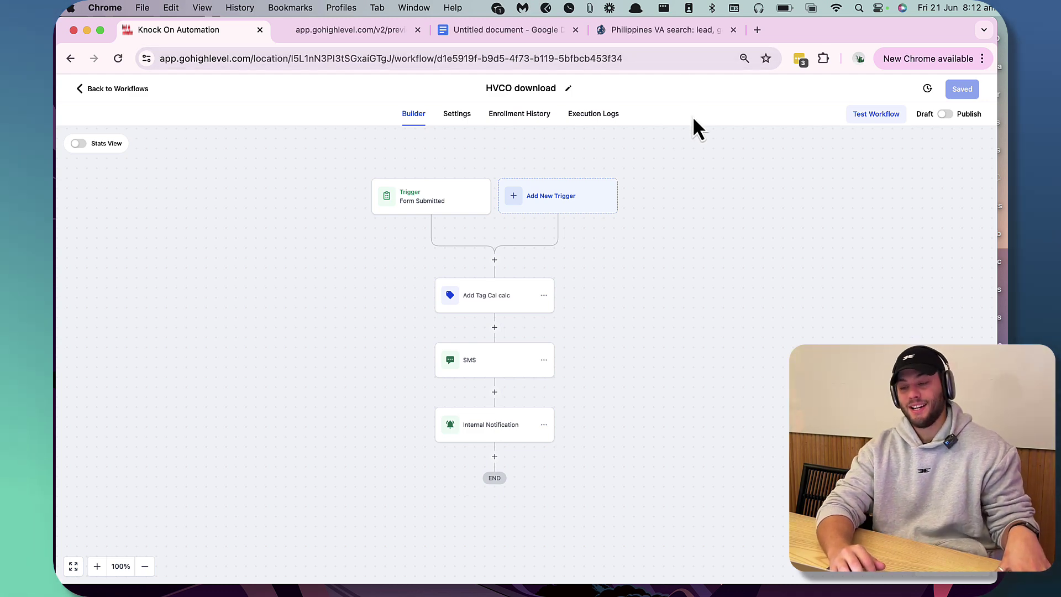
Search OnlineJobs.ph job listings for 'Lead Generation', then go back to the homepage
{"action": "left_click", "coordinate": [664, 38]}
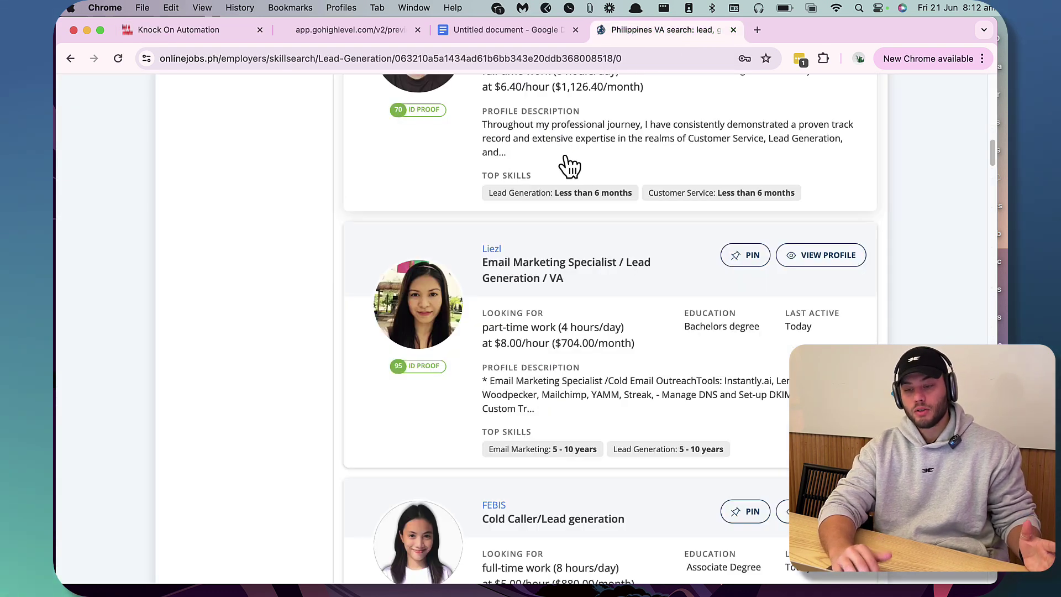
{"action": "scroll", "coordinate": [569, 165], "scroll_direction": "up", "scroll_amount": 10}
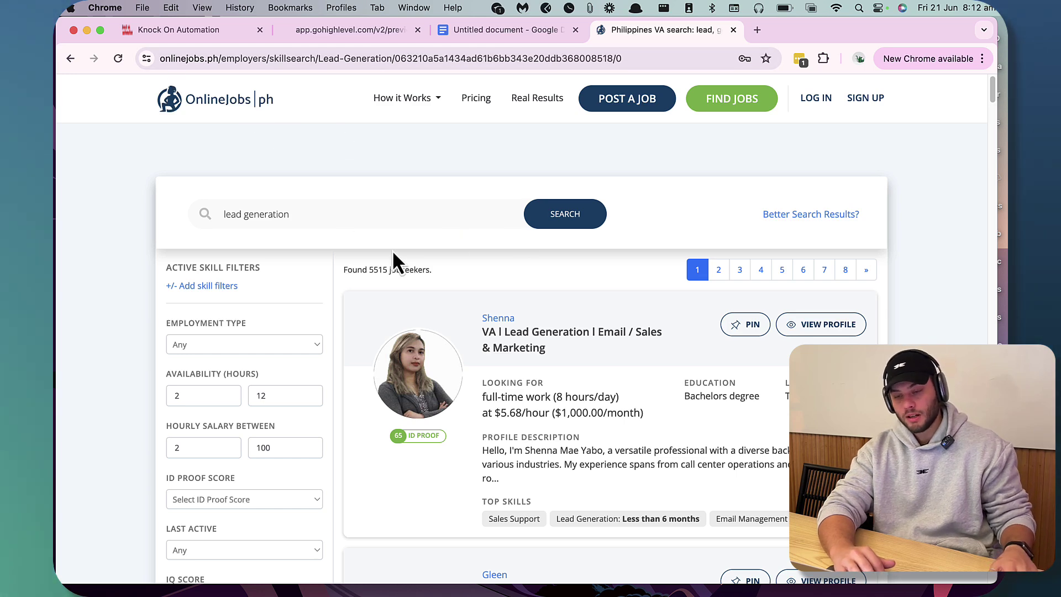
{"action": "left_click", "coordinate": [214, 107]}
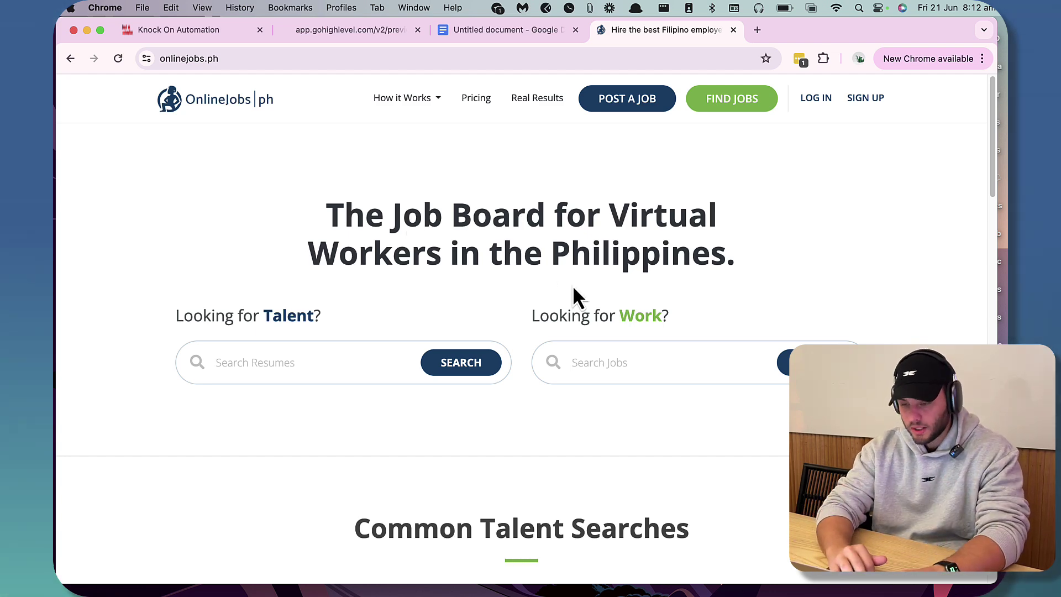
{"action": "left_click_drag", "start_coordinate": [526, 316], "coordinate": [691, 313]}
{"action": "left_click", "coordinate": [636, 362]}
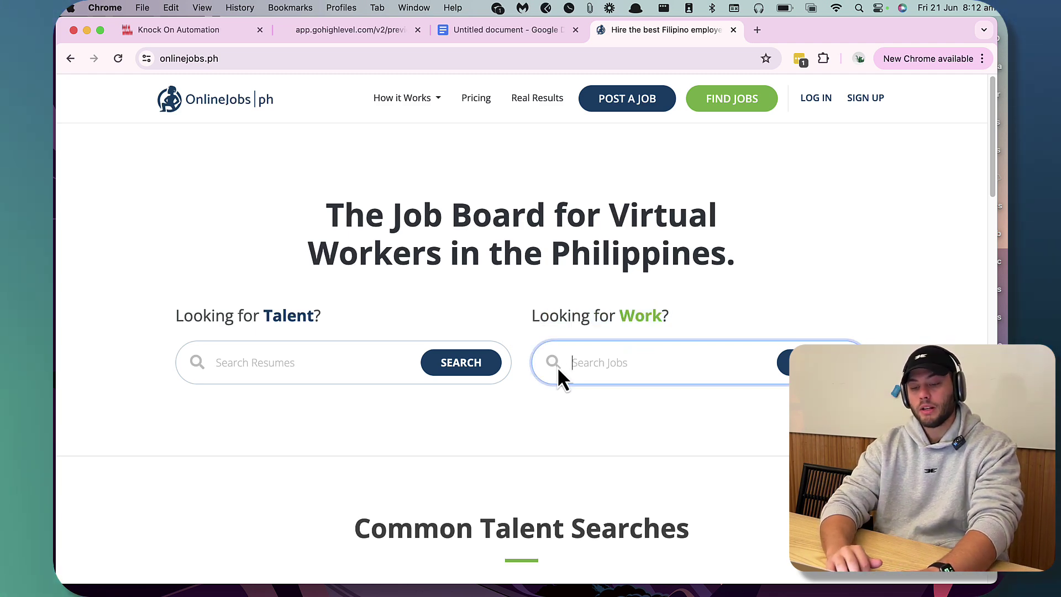
{"action": "type", "text": "Lead Generation"}
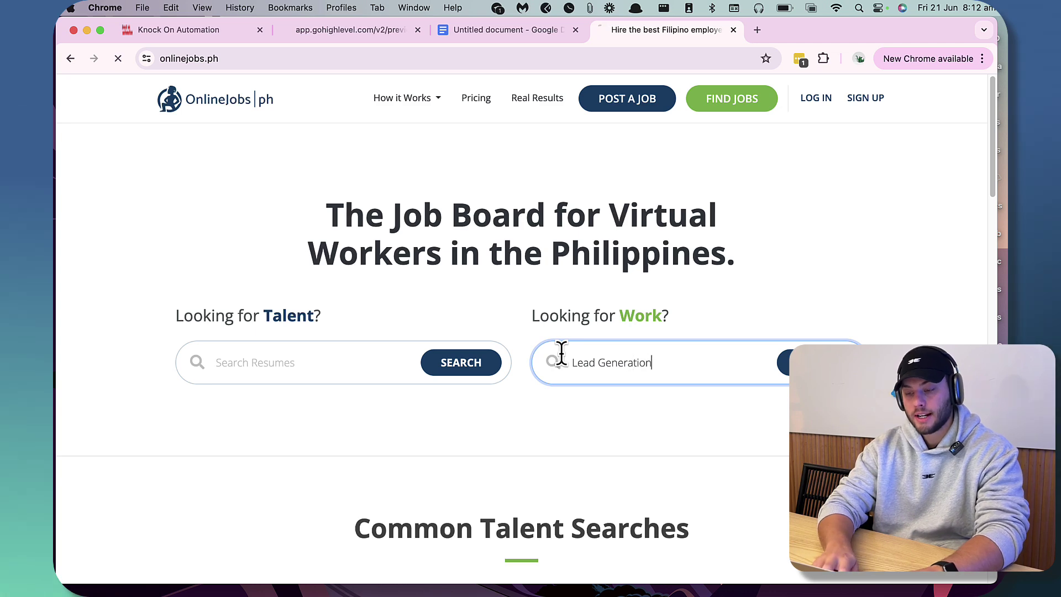
{"action": "key", "text": "Return"}
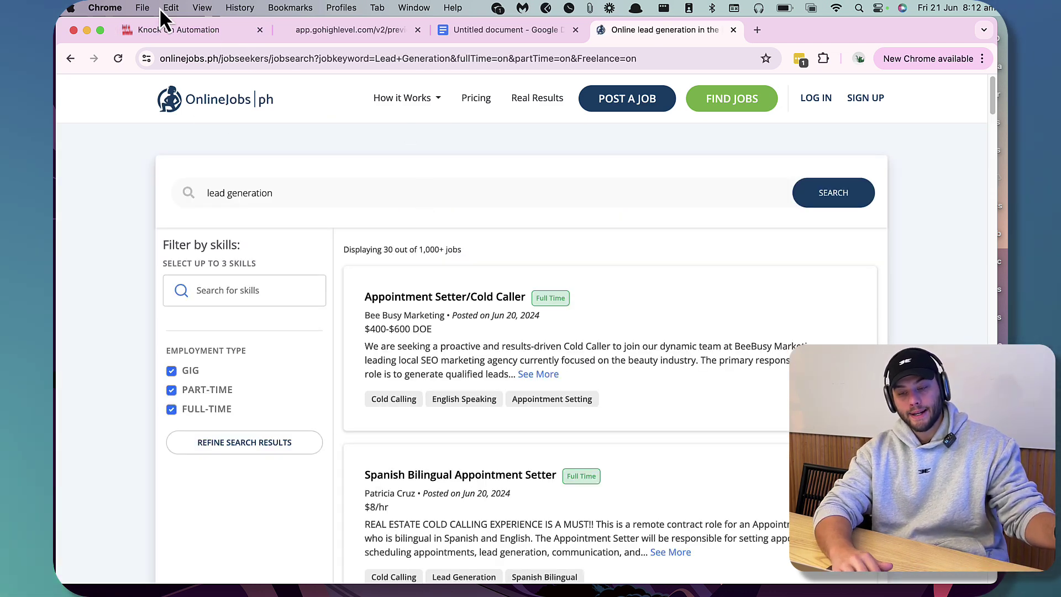
{"action": "left_click", "coordinate": [70, 57]}
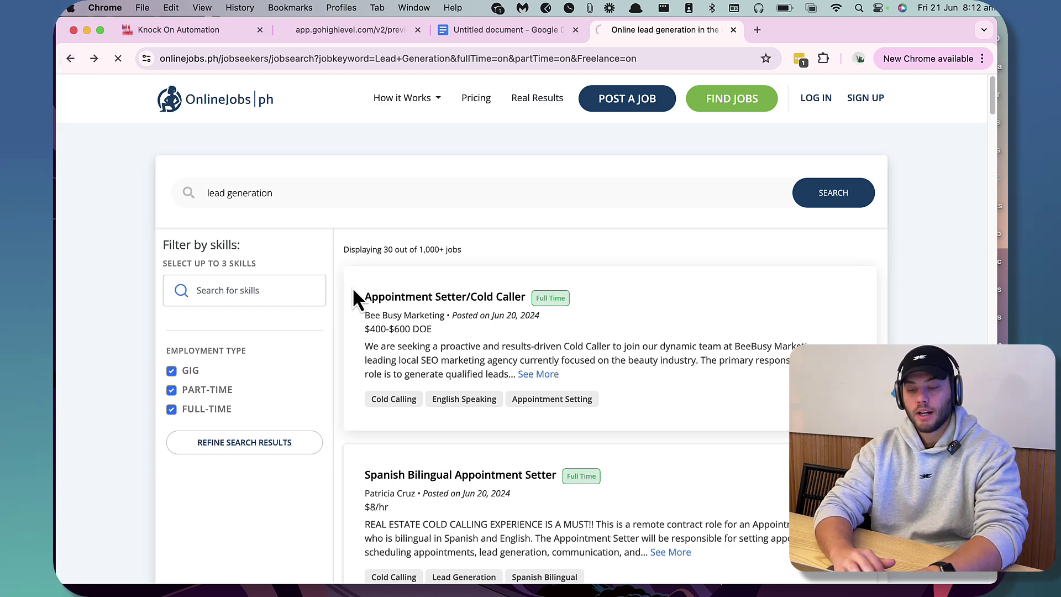
Search OnlineJobs.ph resumes for Lead Generation workers and scroll through the results
{"action": "left_click", "coordinate": [250, 374]}
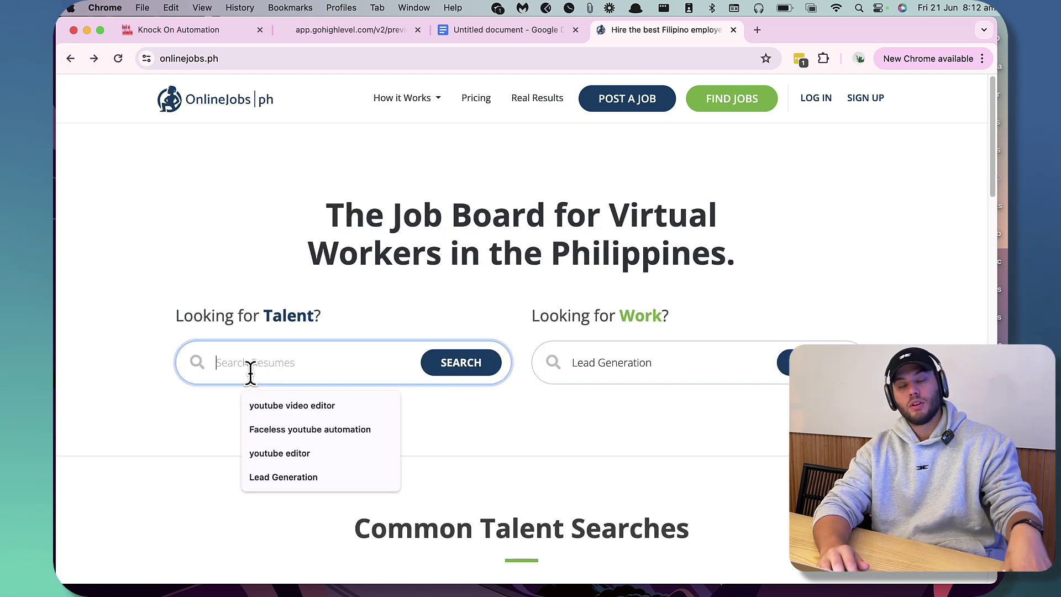
{"action": "left_click", "coordinate": [289, 478]}
{"action": "left_click", "coordinate": [464, 370]}
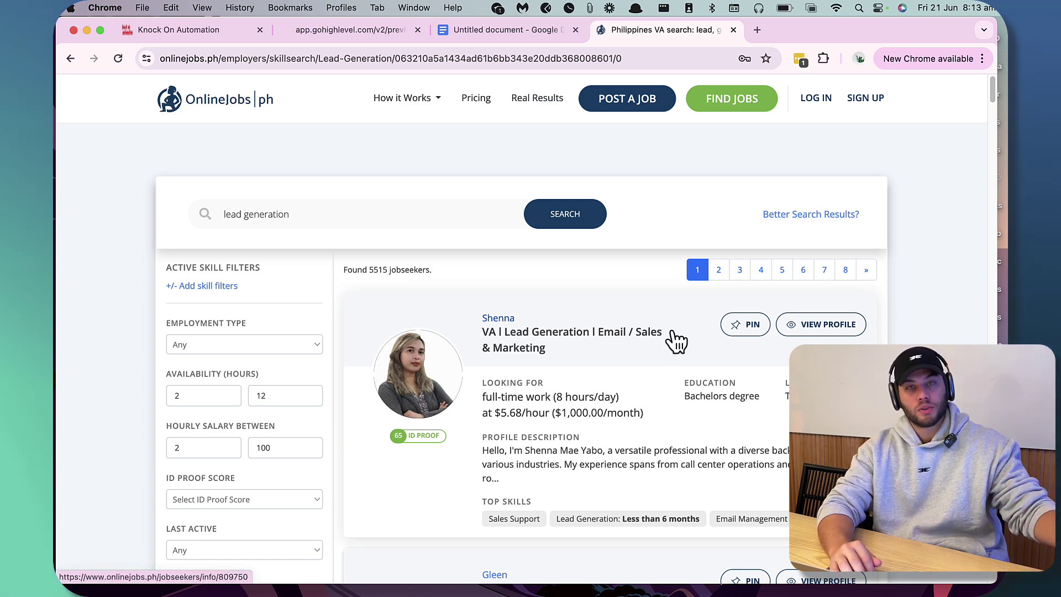
{"action": "scroll", "coordinate": [630, 462], "scroll_direction": "down", "scroll_amount": 2}
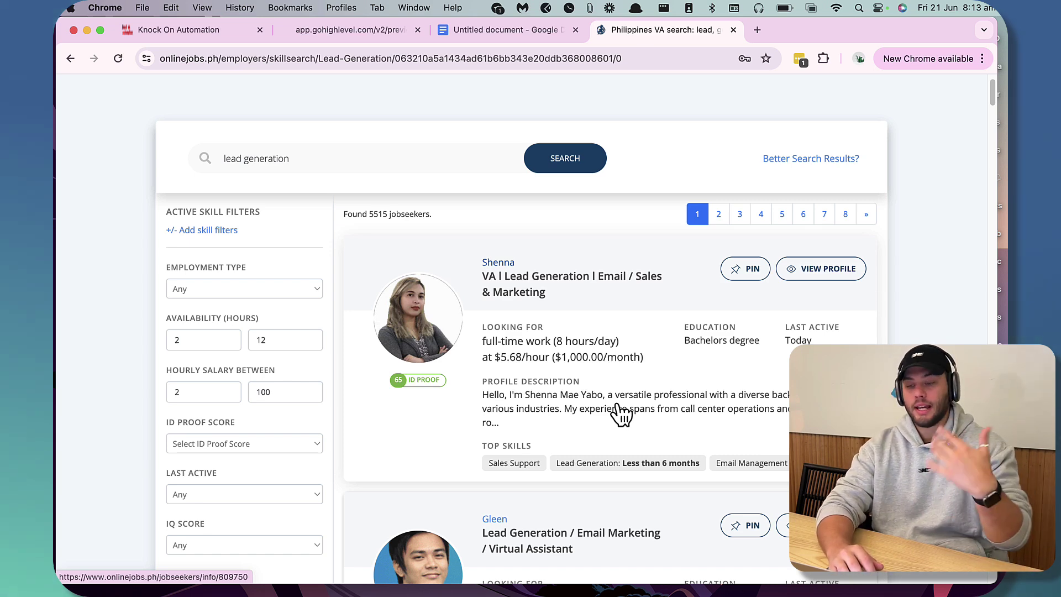
{"action": "scroll", "coordinate": [620, 413], "scroll_direction": "down", "scroll_amount": 2}
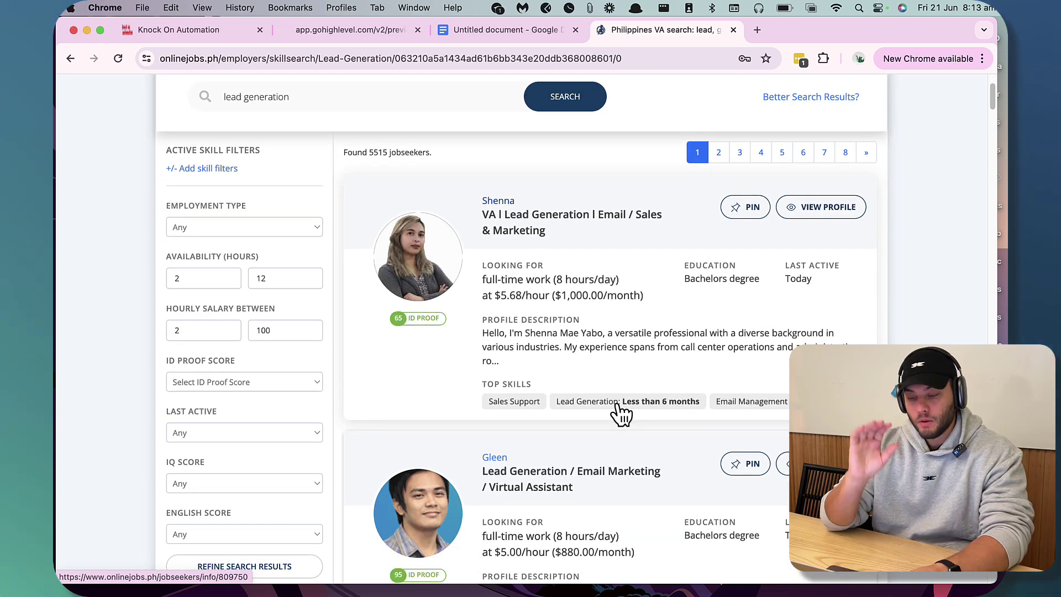
{"action": "scroll", "coordinate": [620, 413], "scroll_direction": "up", "scroll_amount": 4}
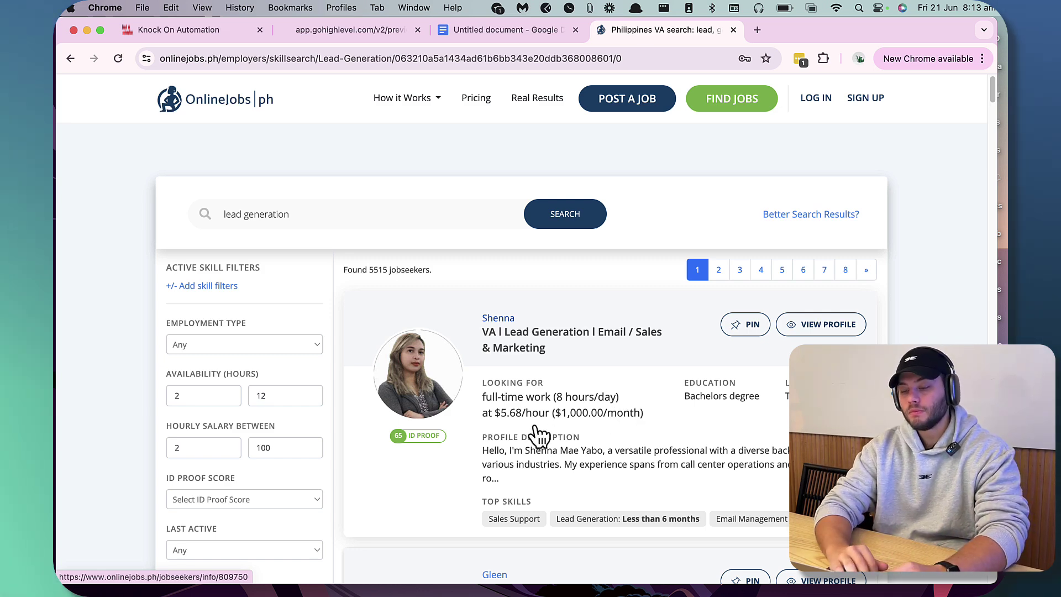
Check outline point 4, Easy Onboarding + Call, then return to the HVCO download workflow
{"action": "left_click", "coordinate": [192, 29]}
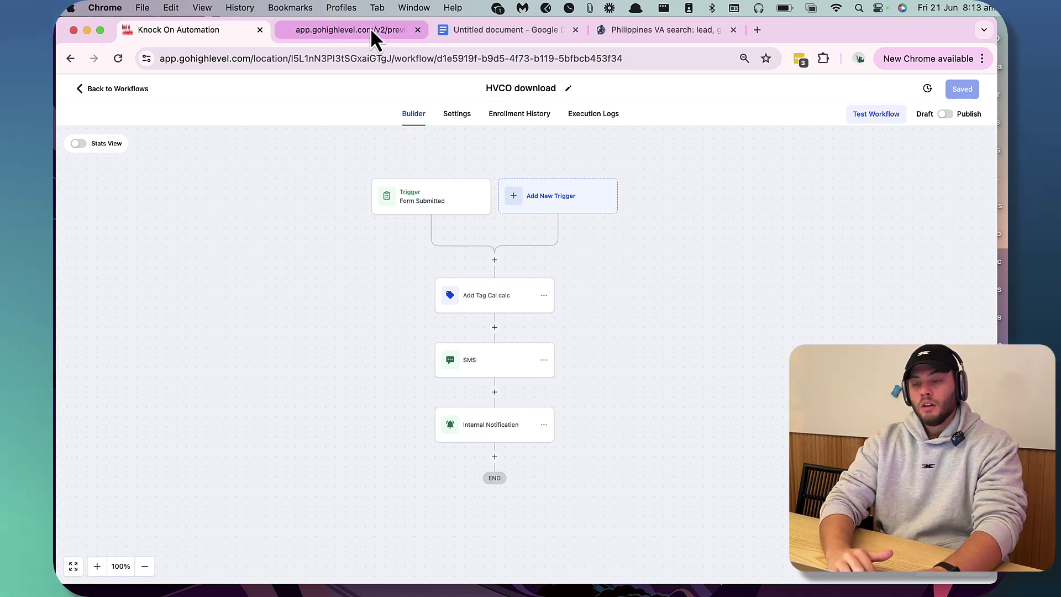
{"action": "left_click", "coordinate": [519, 31]}
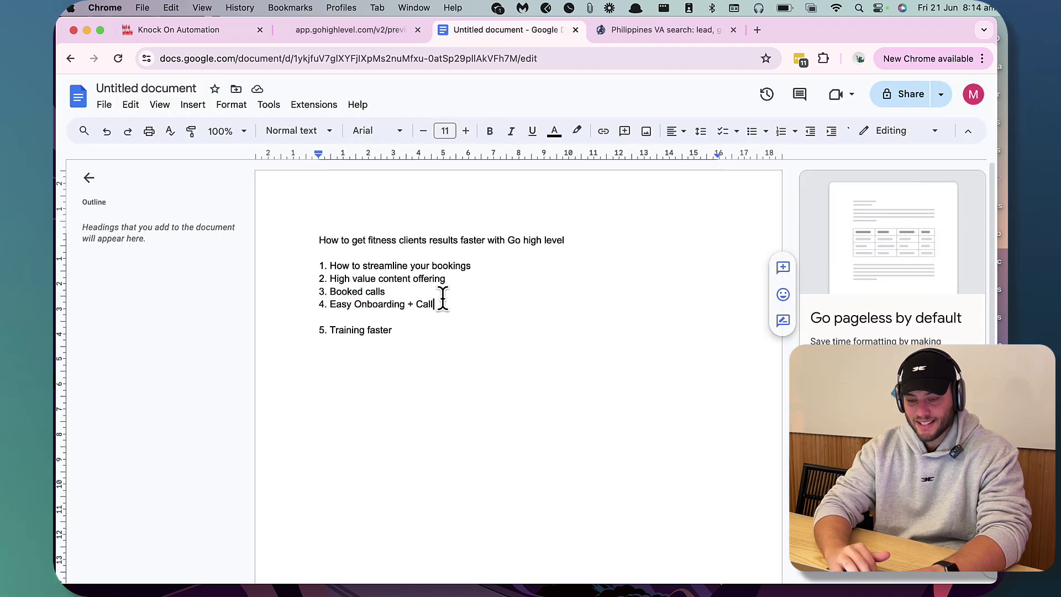
{"action": "left_click_drag", "start_coordinate": [371, 301], "coordinate": [329, 303]}
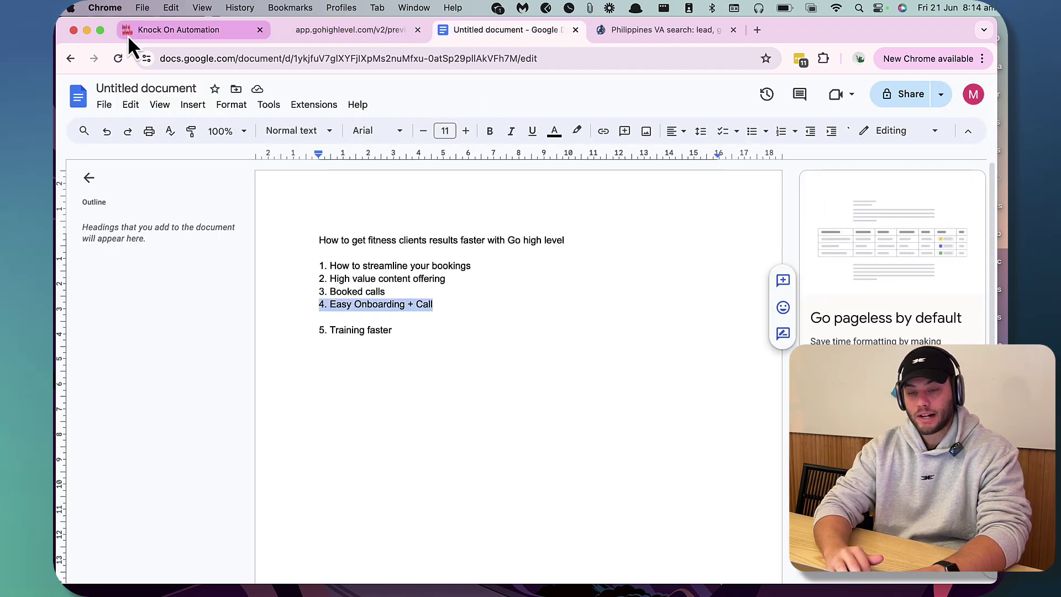
{"action": "left_click", "coordinate": [157, 32]}
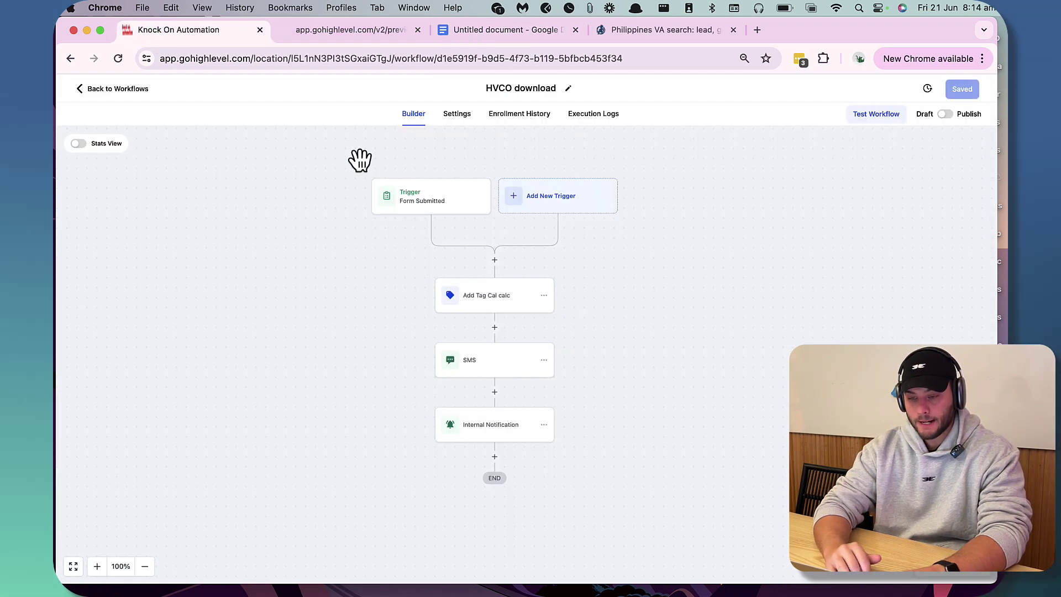
Open the Example onboading workflow from the workflow list and center its diagram
{"action": "left_click", "coordinate": [134, 90]}
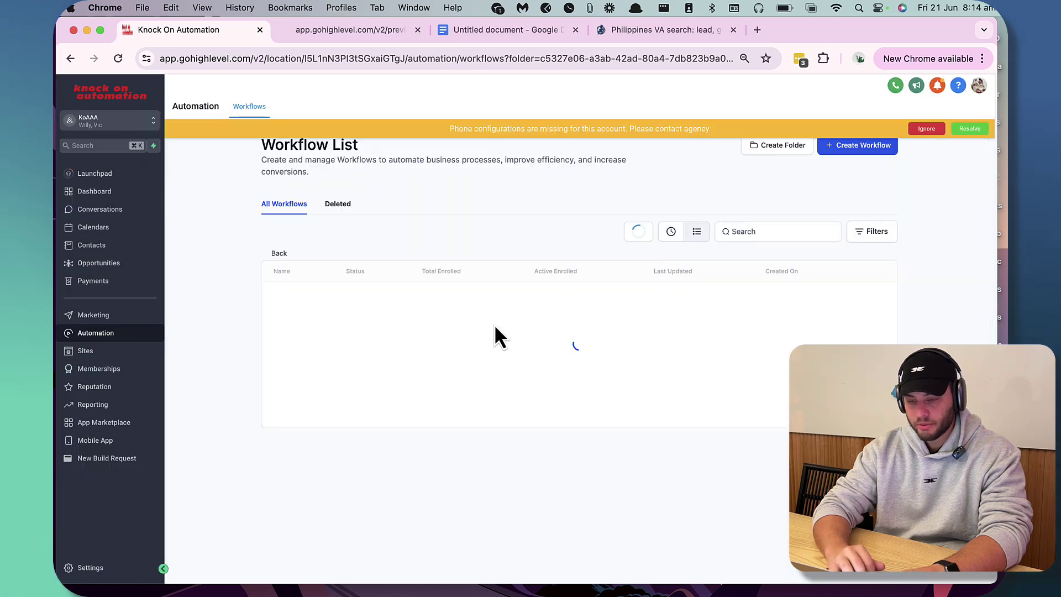
{"action": "left_click", "coordinate": [306, 336]}
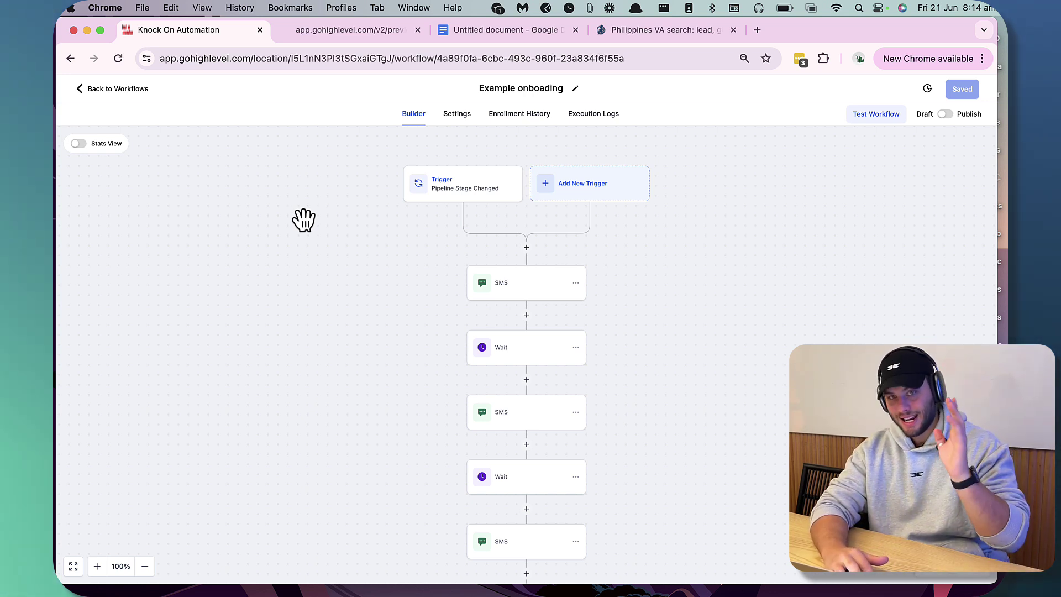
{"action": "left_click_drag", "start_coordinate": [440, 288], "coordinate": [376, 287]}
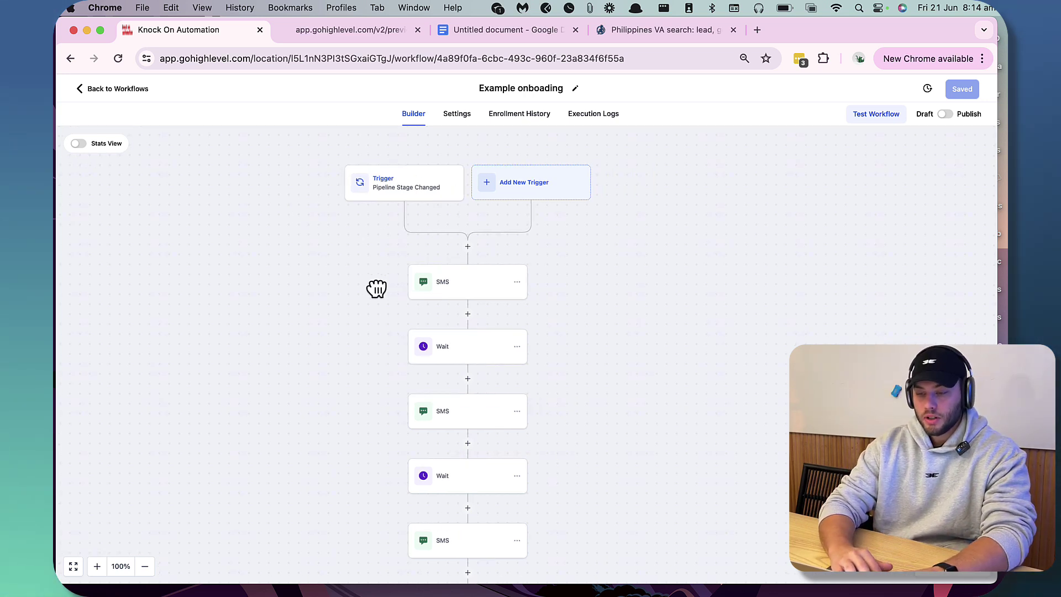
{"action": "left_click_drag", "start_coordinate": [320, 257], "coordinate": [375, 258]}
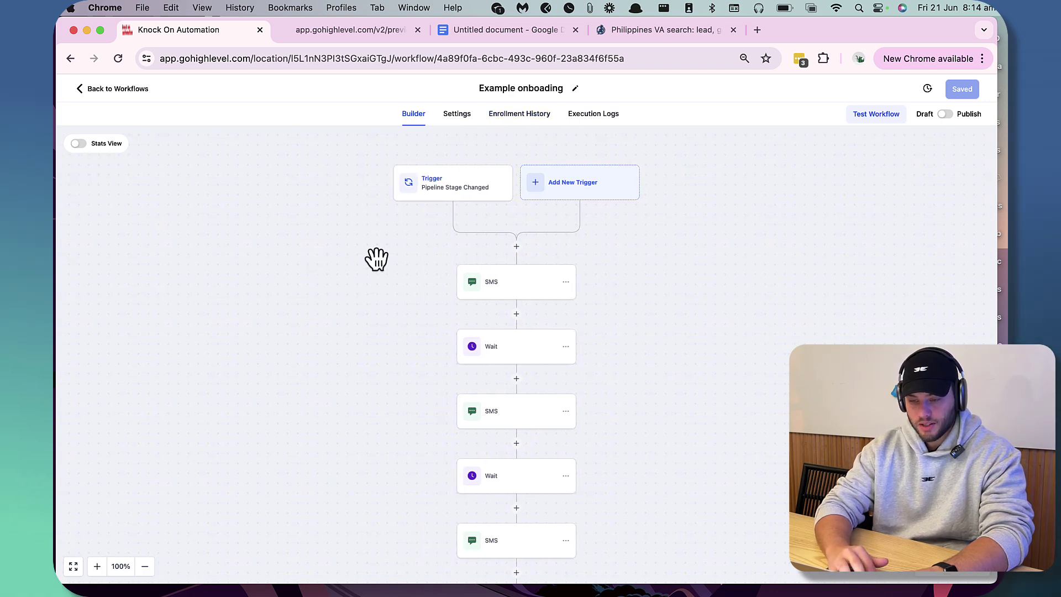
{"action": "left_click", "coordinate": [440, 191]}
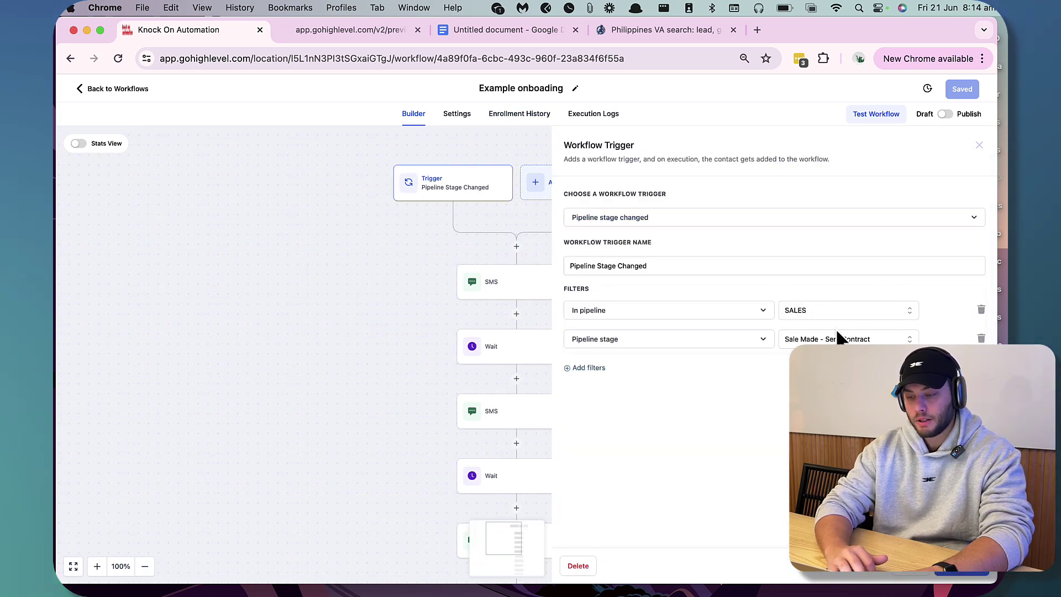
{"action": "left_click", "coordinate": [960, 576]}
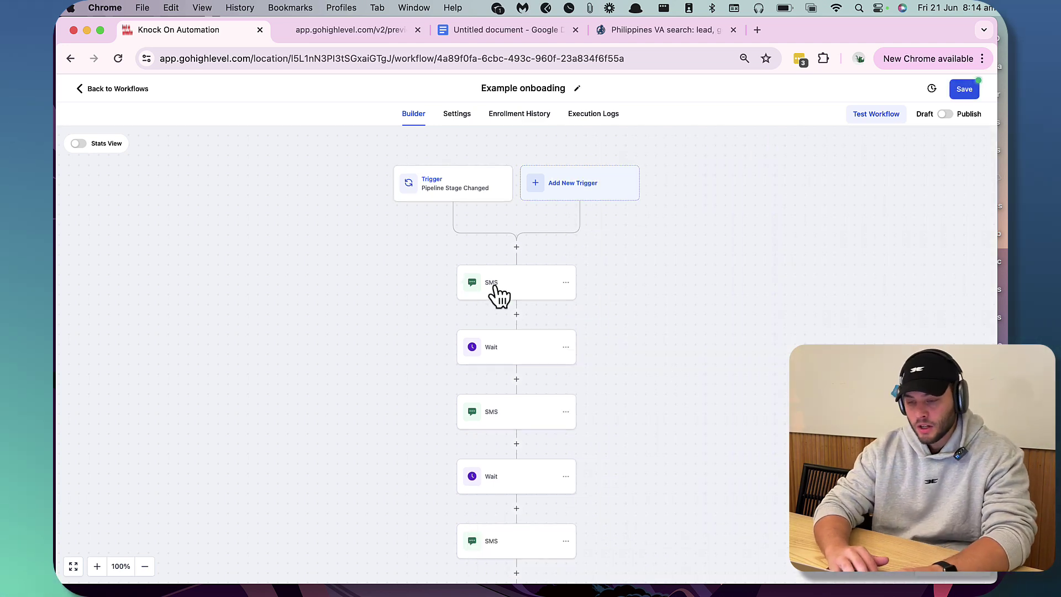
{"action": "left_click", "coordinate": [547, 286]}
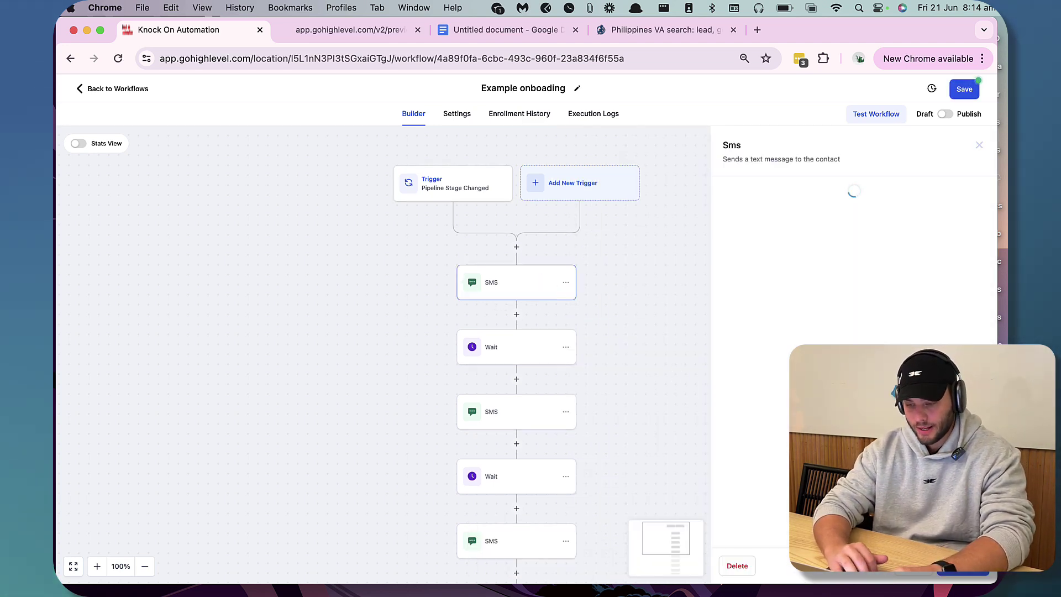
{"action": "left_click_drag", "start_coordinate": [725, 341], "coordinate": [824, 338]}
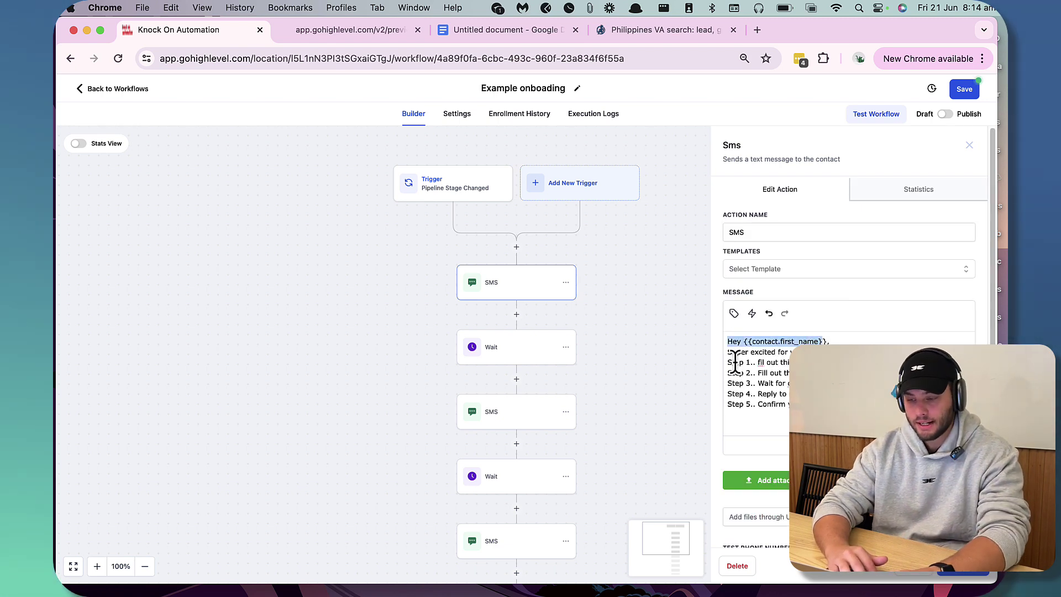
{"action": "left_click_drag", "start_coordinate": [727, 362], "coordinate": [862, 363]}
{"action": "key", "text": "BackSpace"}
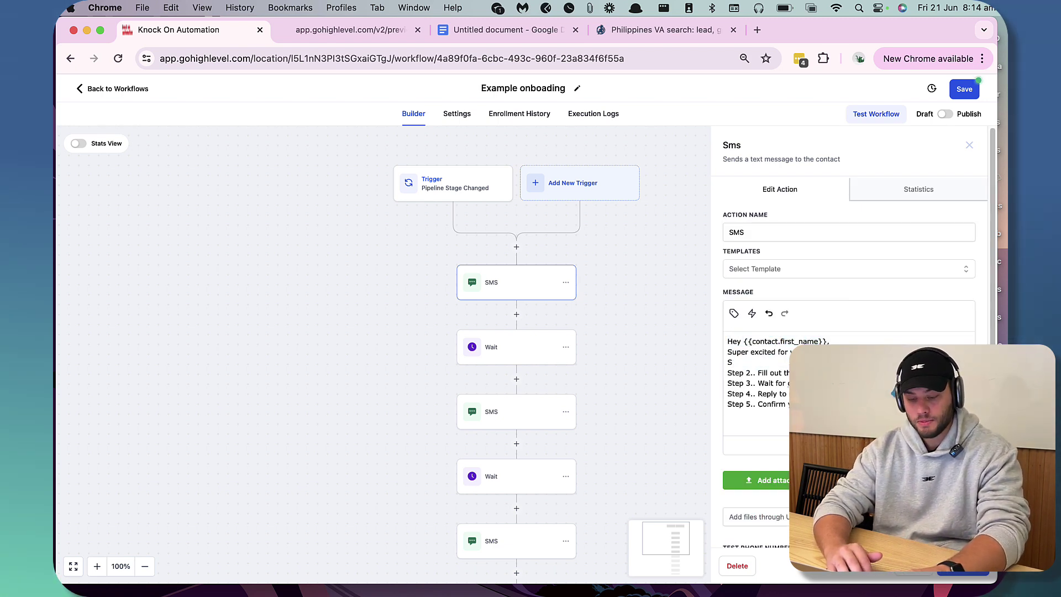
{"action": "key", "text": "super+z"}
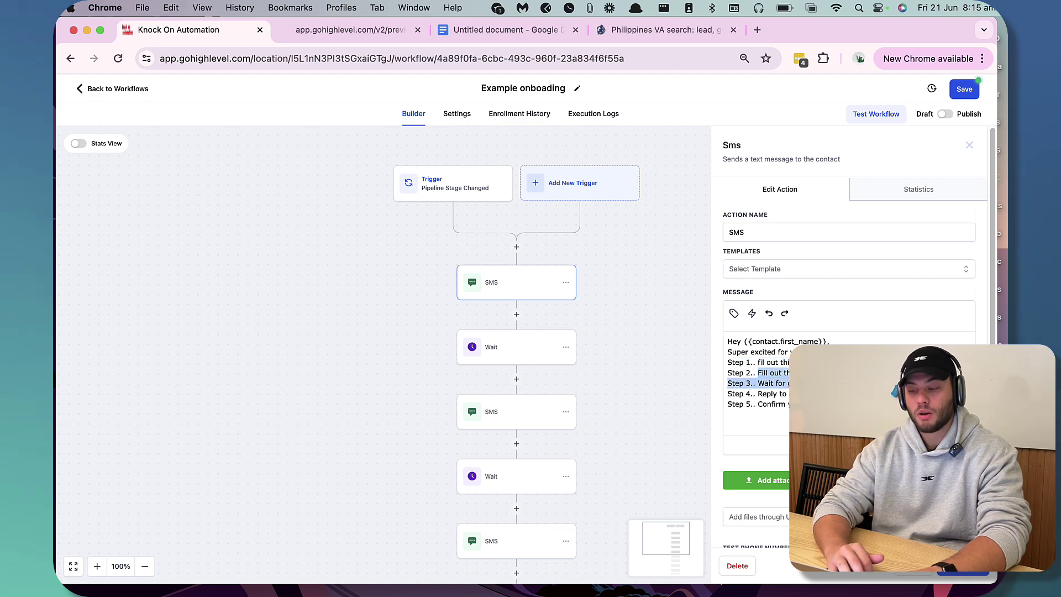
{"action": "left_click", "coordinate": [760, 394]}
{"action": "left_click_drag", "start_coordinate": [755, 383], "coordinate": [829, 384]}
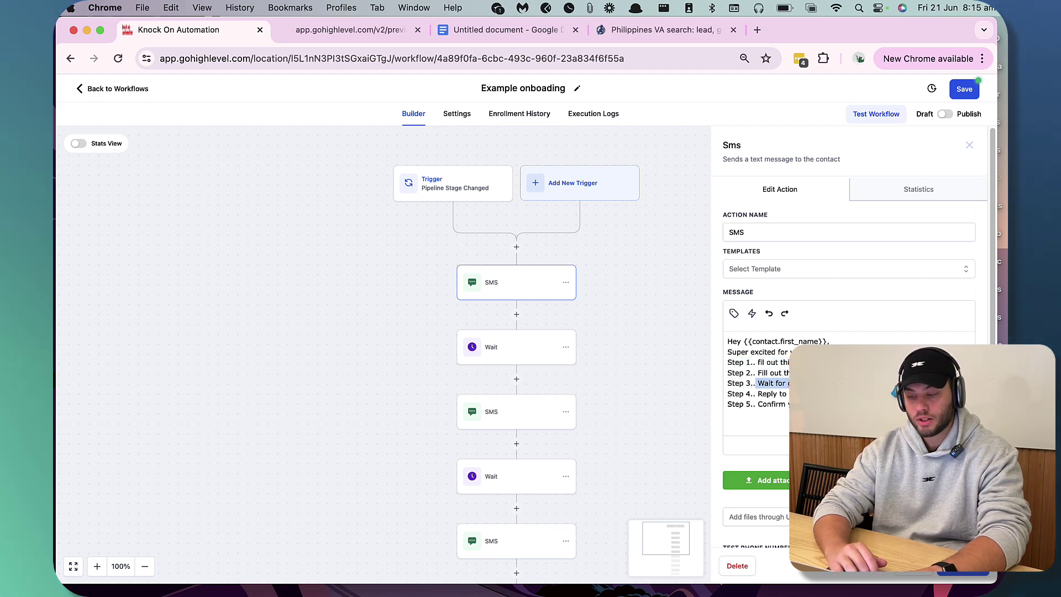
{"action": "double_click", "coordinate": [751, 403]}
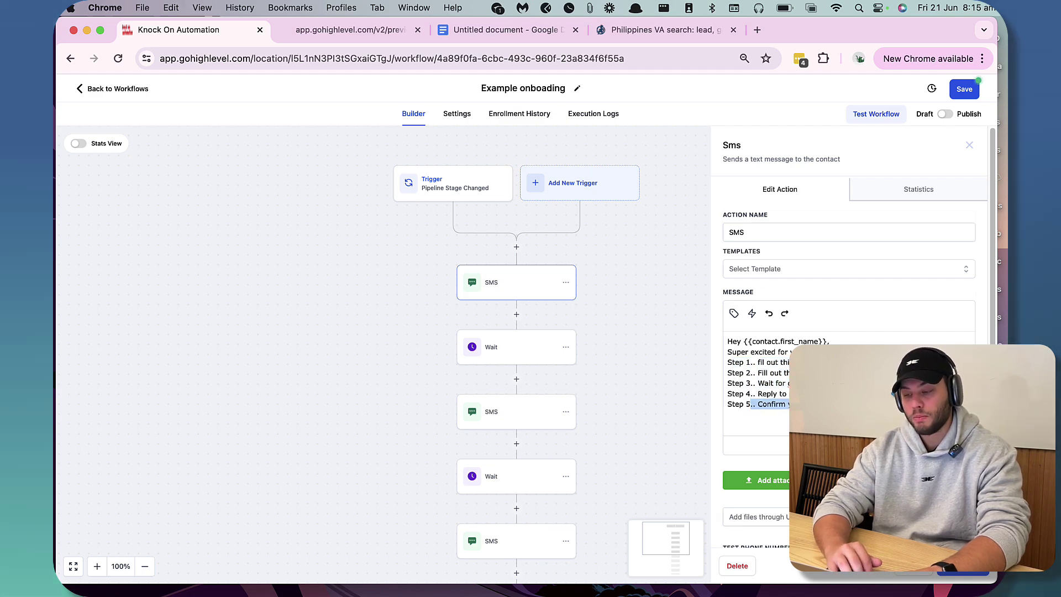
{"action": "left_click_drag", "start_coordinate": [756, 404], "coordinate": [862, 404]}
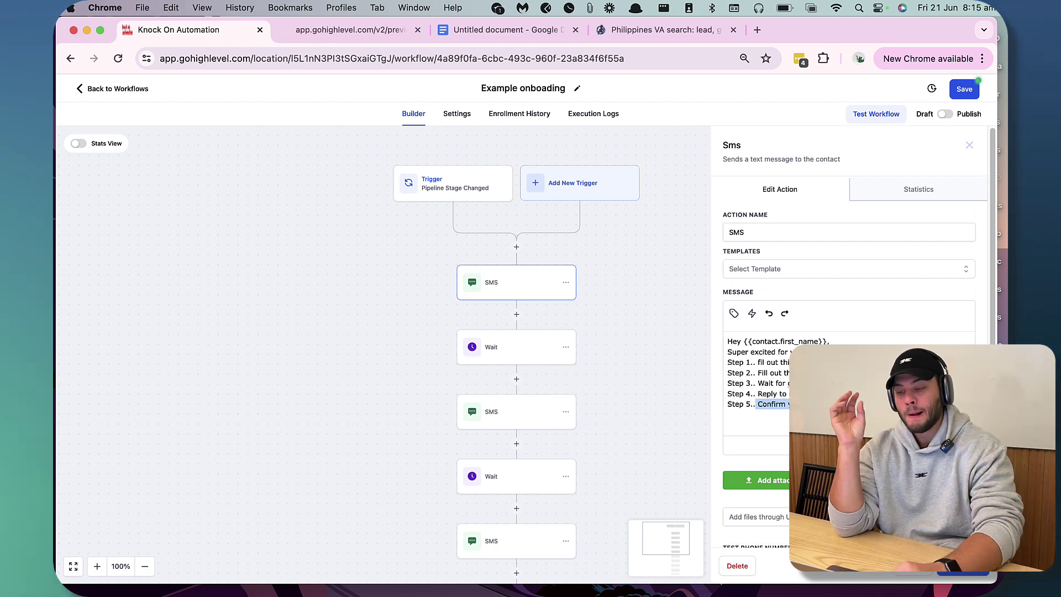
{"action": "left_click", "coordinate": [862, 404]}
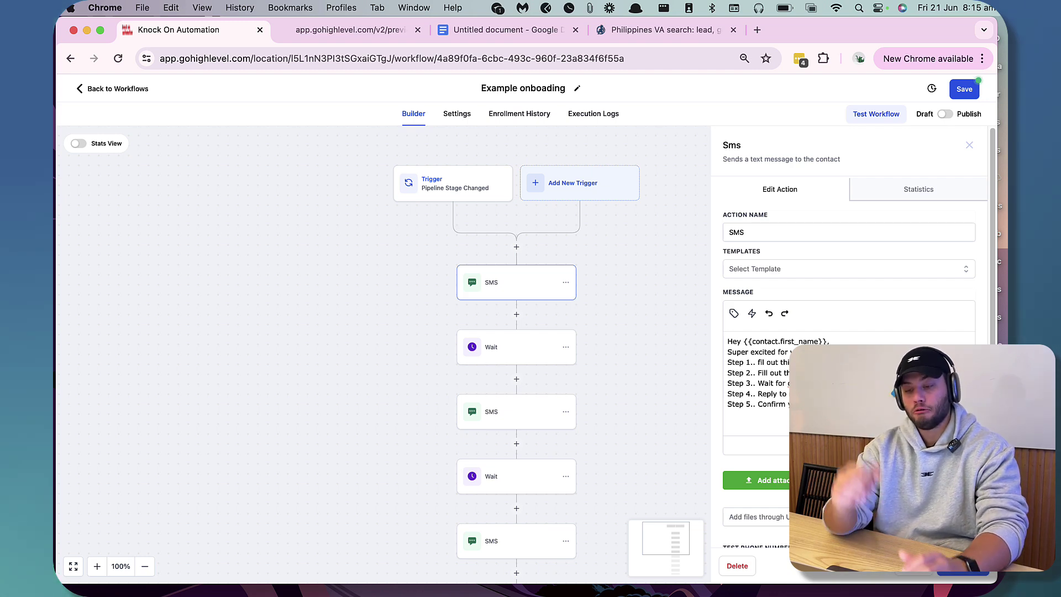
{"action": "left_click", "coordinate": [956, 569]}
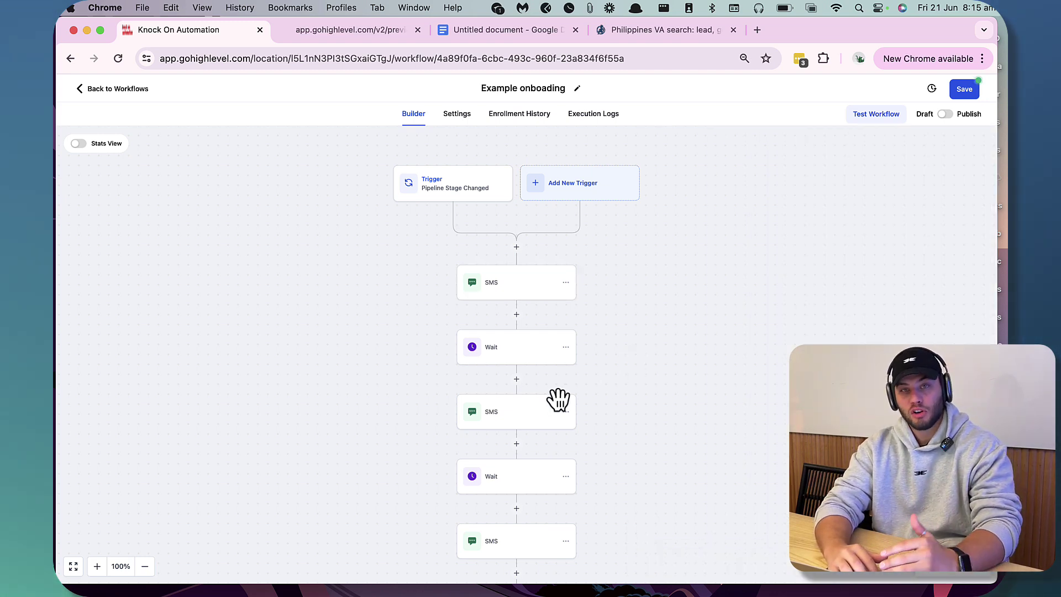
Review the settings of the first 1-hour Wait step
{"action": "left_click", "coordinate": [500, 349]}
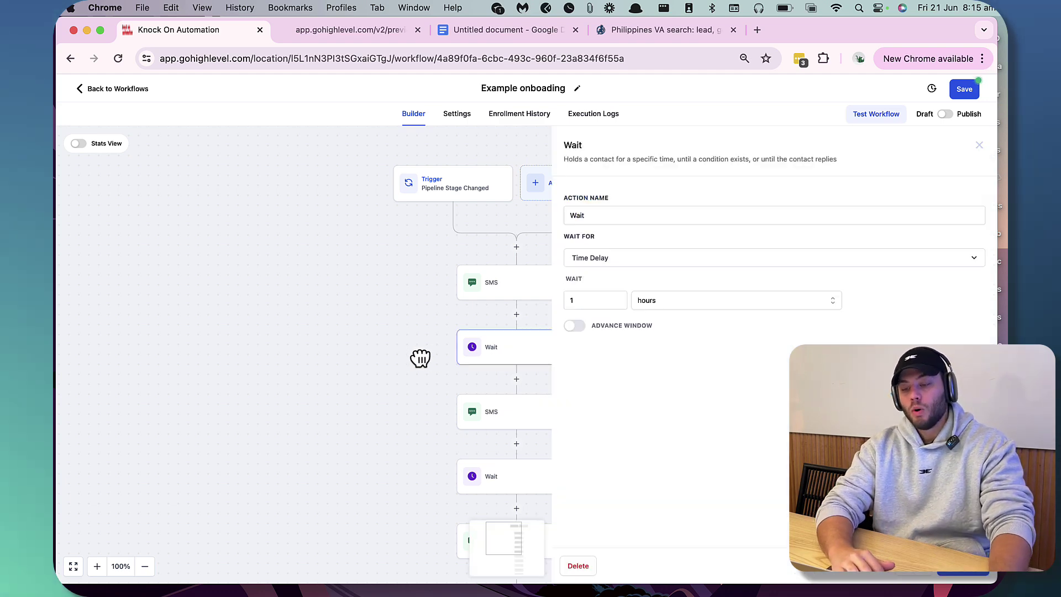
{"action": "left_click", "coordinate": [910, 576]}
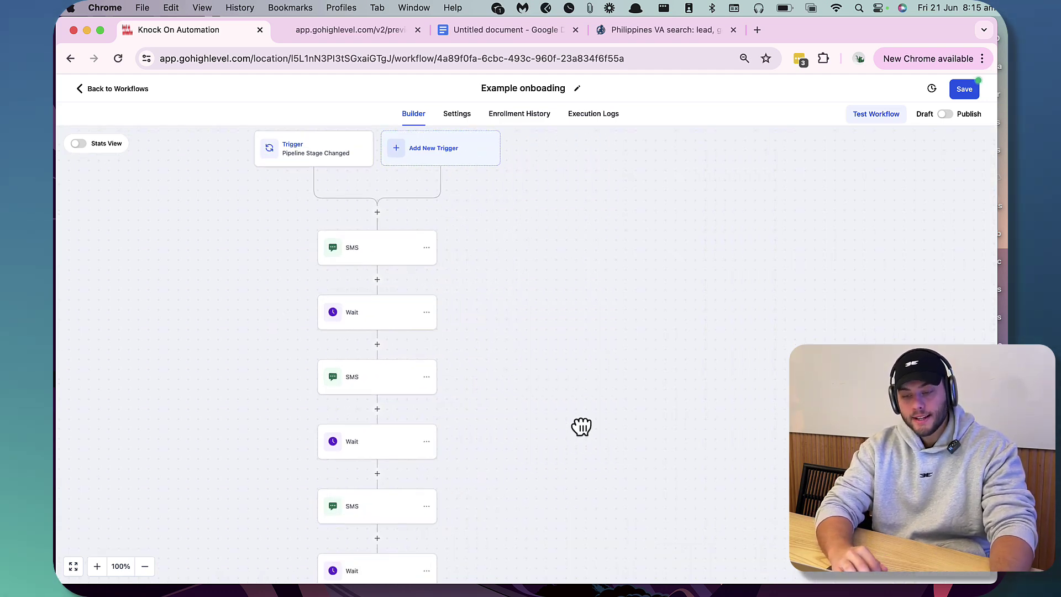
{"action": "left_click_drag", "start_coordinate": [578, 340], "coordinate": [584, 323]}
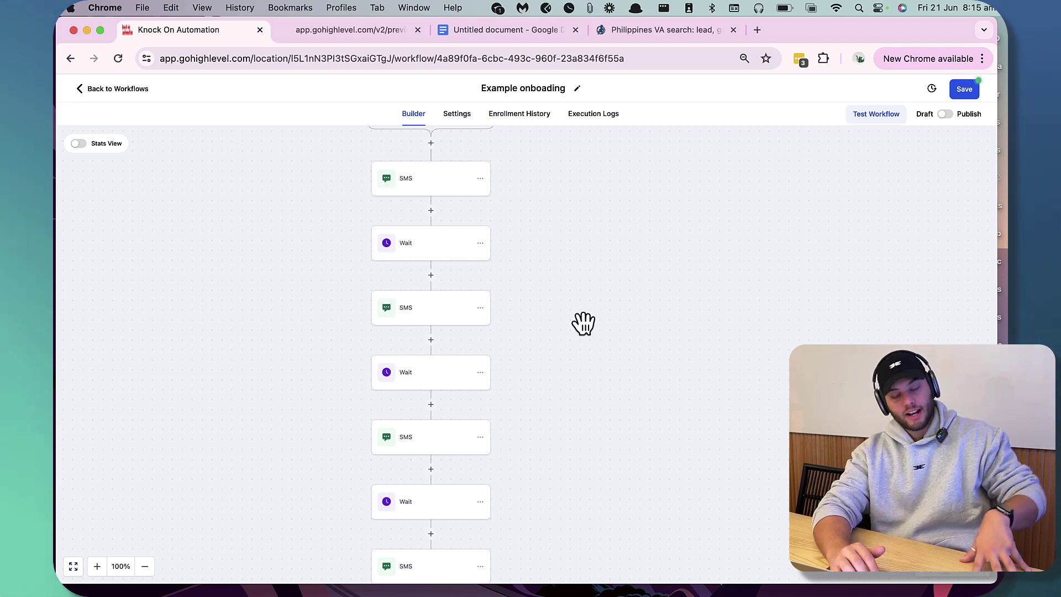
{"action": "left_click_drag", "start_coordinate": [583, 323], "coordinate": [622, 383]}
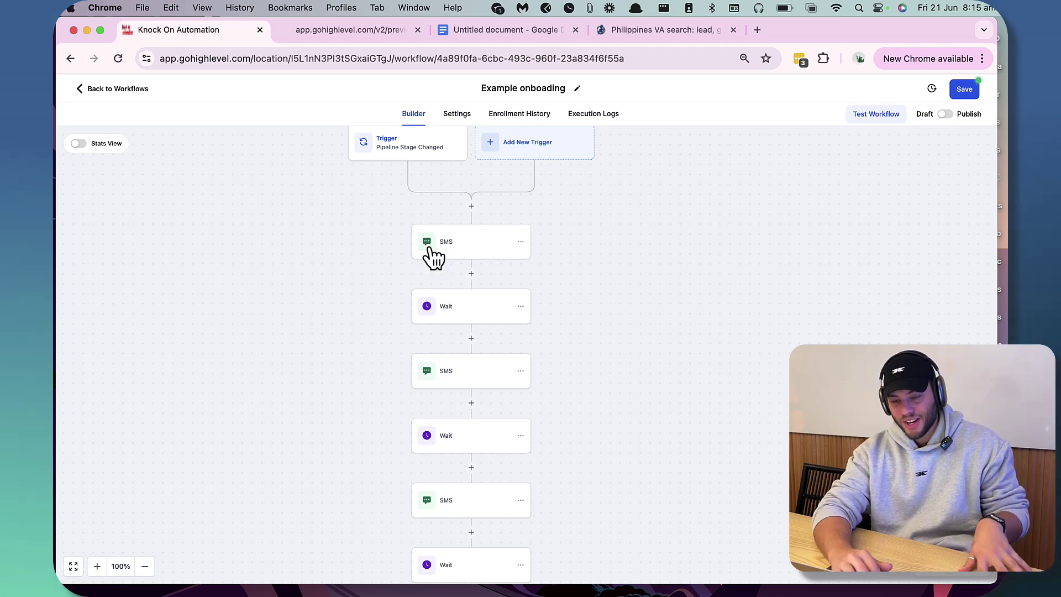
{"action": "left_click", "coordinate": [480, 307]}
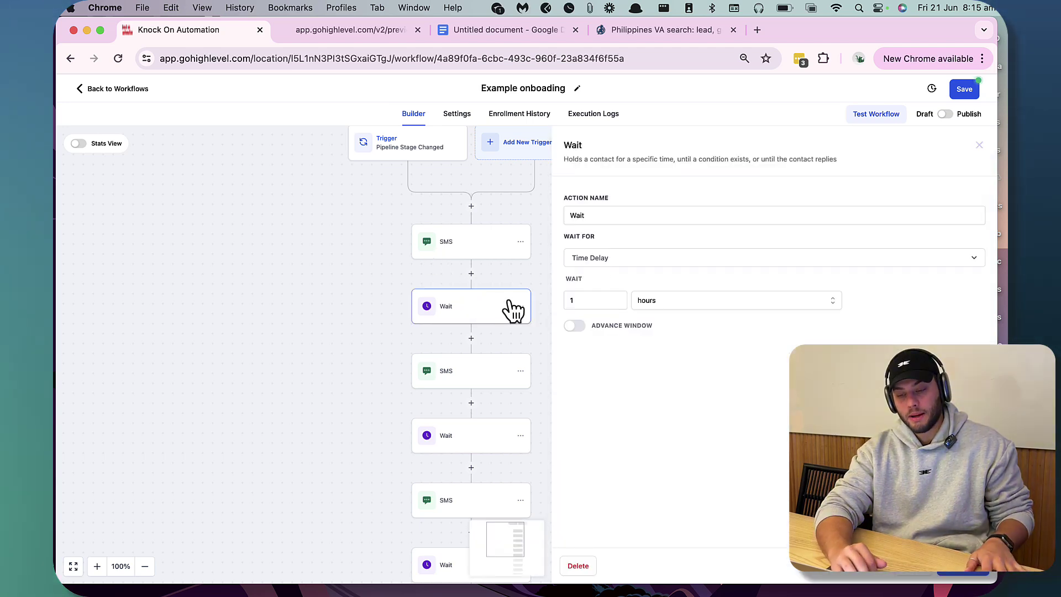
{"action": "scroll", "coordinate": [505, 308], "scroll_direction": "right", "scroll_amount": 3}
Review the second SMS reading 'how did you go?', then head back to the workflow list
{"action": "left_click", "coordinate": [407, 360]}
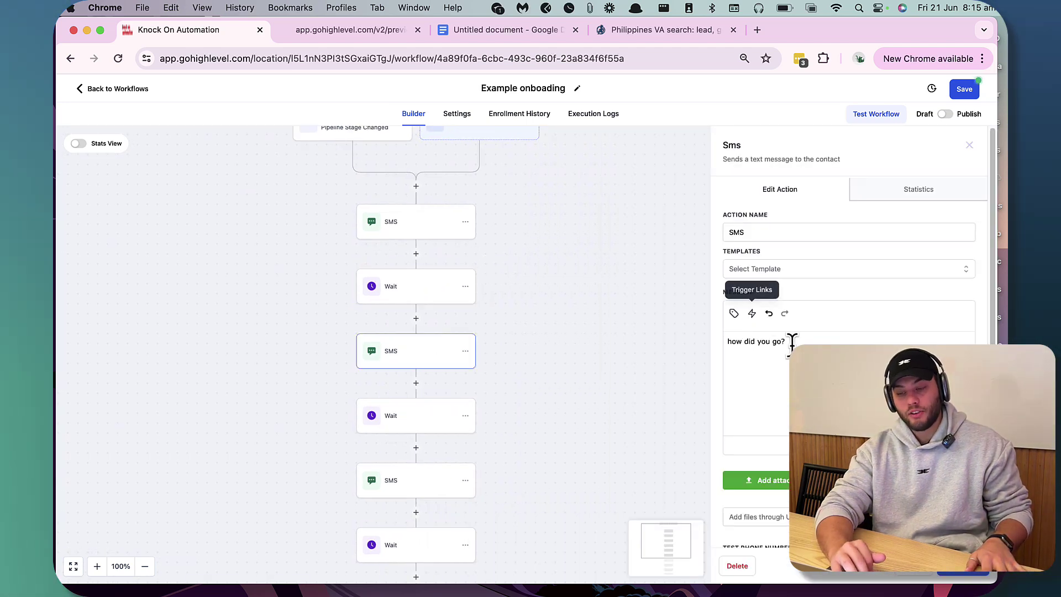
{"action": "left_click_drag", "start_coordinate": [793, 341], "coordinate": [635, 356]}
{"action": "scroll", "coordinate": [543, 410], "scroll_direction": "down", "scroll_amount": 3}
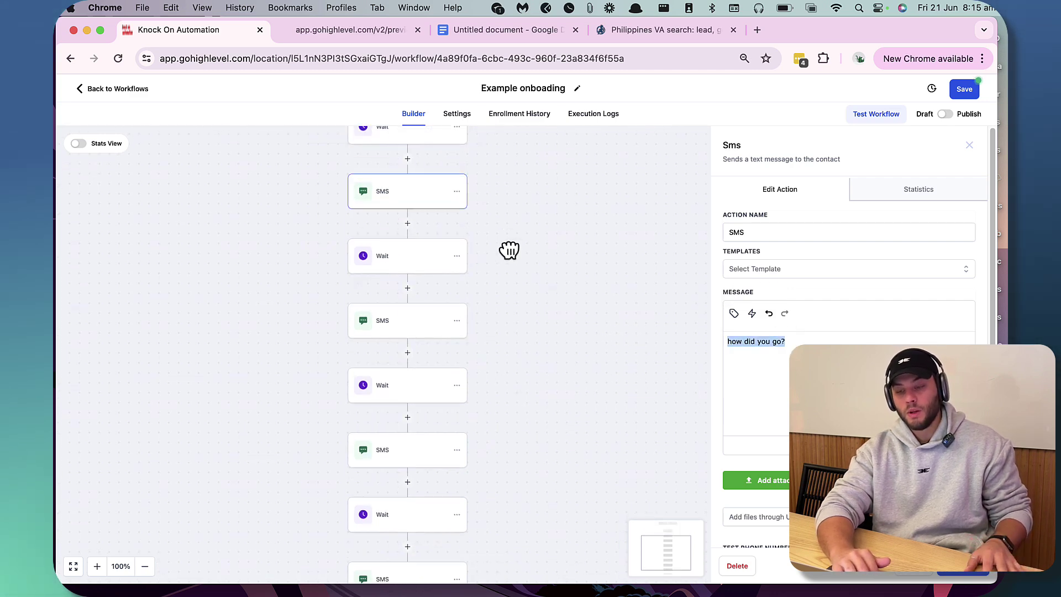
{"action": "scroll", "coordinate": [523, 453], "scroll_direction": "down", "scroll_amount": 1}
{"action": "scroll", "coordinate": [523, 453], "scroll_direction": "down", "scroll_amount": 1}
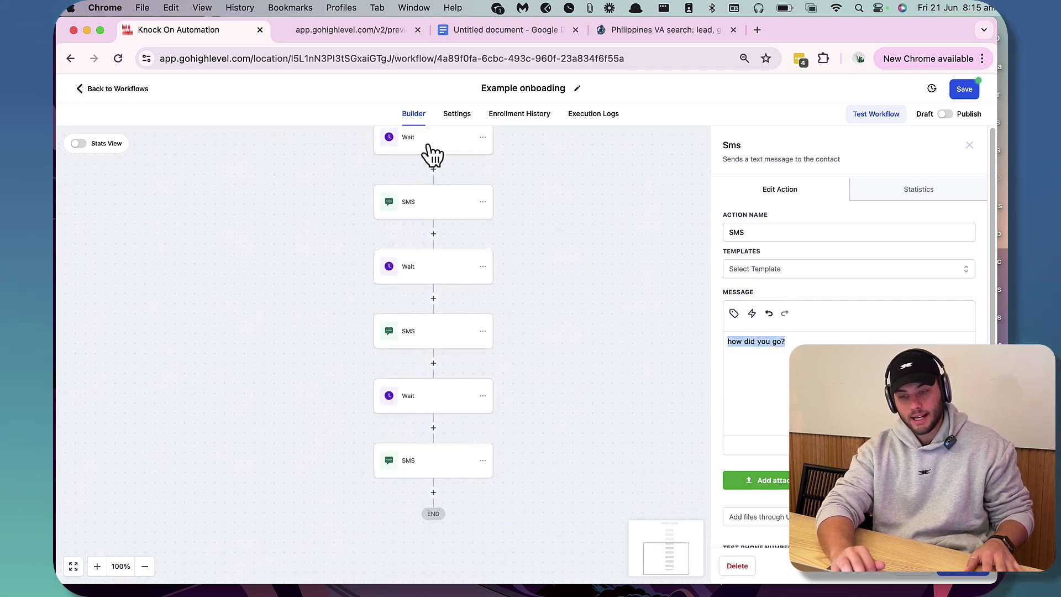
{"action": "scroll", "coordinate": [530, 260], "scroll_direction": "up", "scroll_amount": 2}
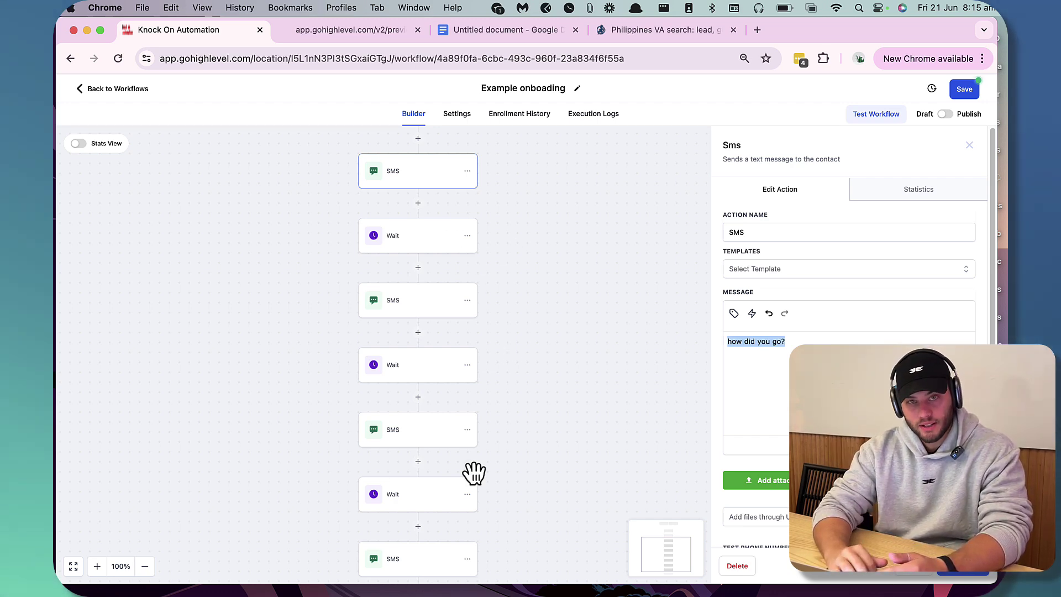
{"action": "left_click", "coordinate": [109, 89]}
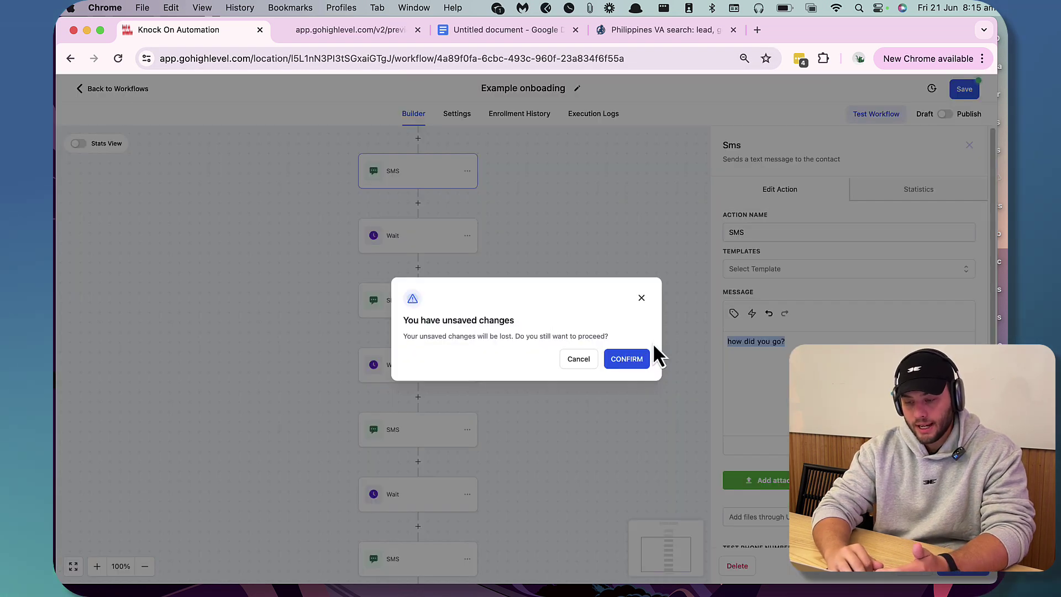
Dismiss the unsaved-changes warning and open the first SMS step's message
{"action": "left_click", "coordinate": [643, 299]}
{"action": "left_click_drag", "start_coordinate": [649, 308], "coordinate": [637, 526]}
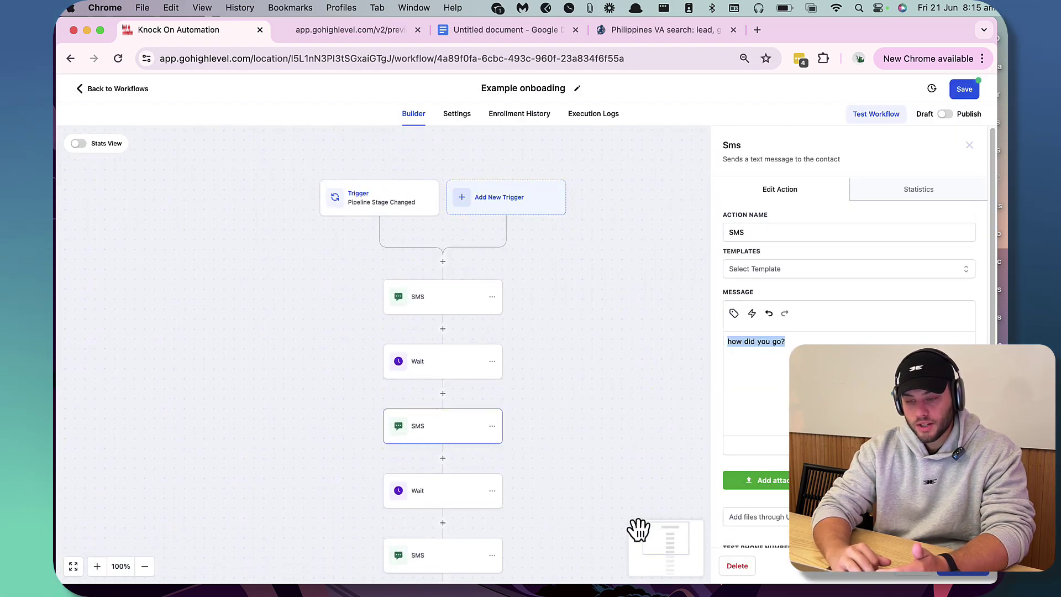
{"action": "left_click", "coordinate": [429, 291]}
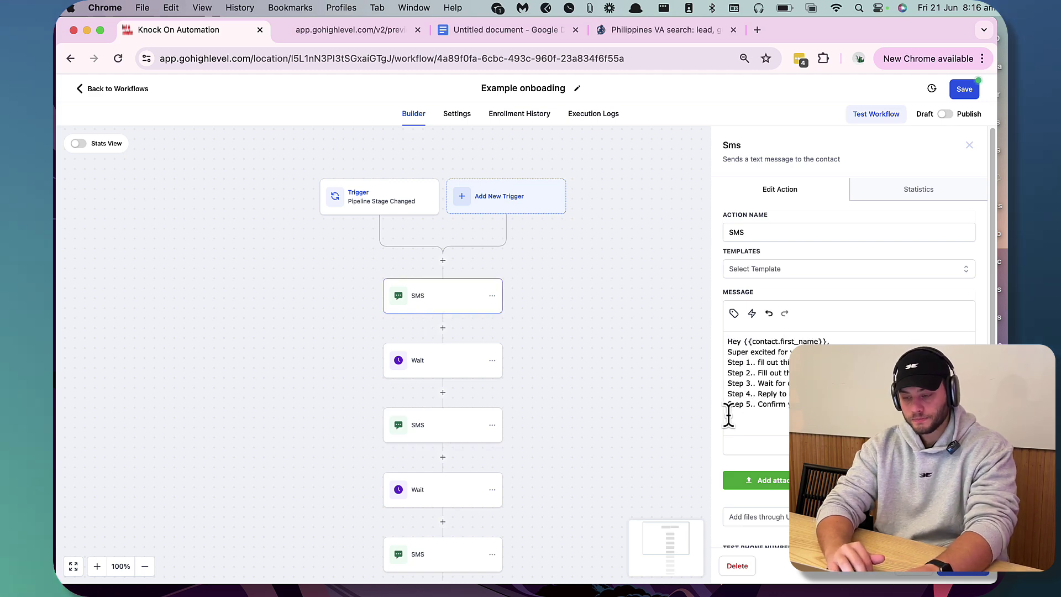
Add the Step 6 line, save the SMS action and the workflow, and go back to Workflows
{"action": "key", "text": "alt+BackSpace"}
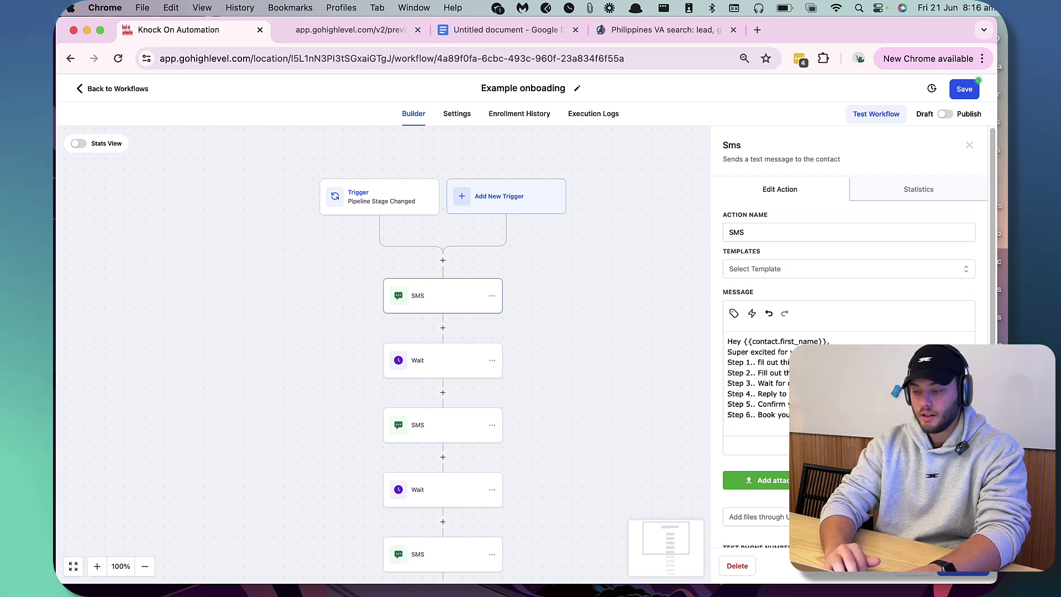
{"action": "left_click", "coordinate": [965, 576]}
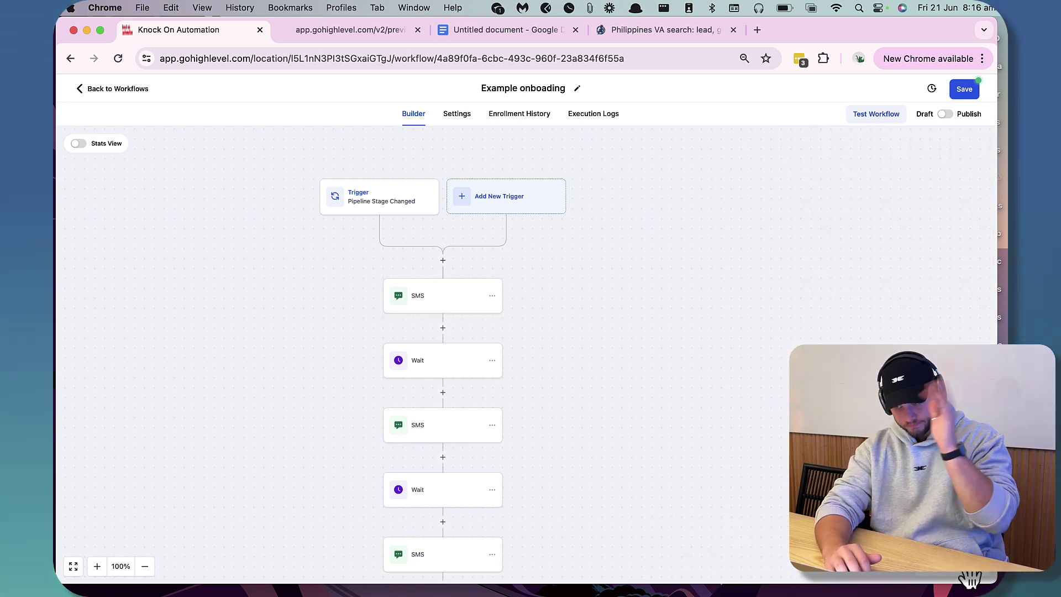
{"action": "left_click", "coordinate": [966, 91]}
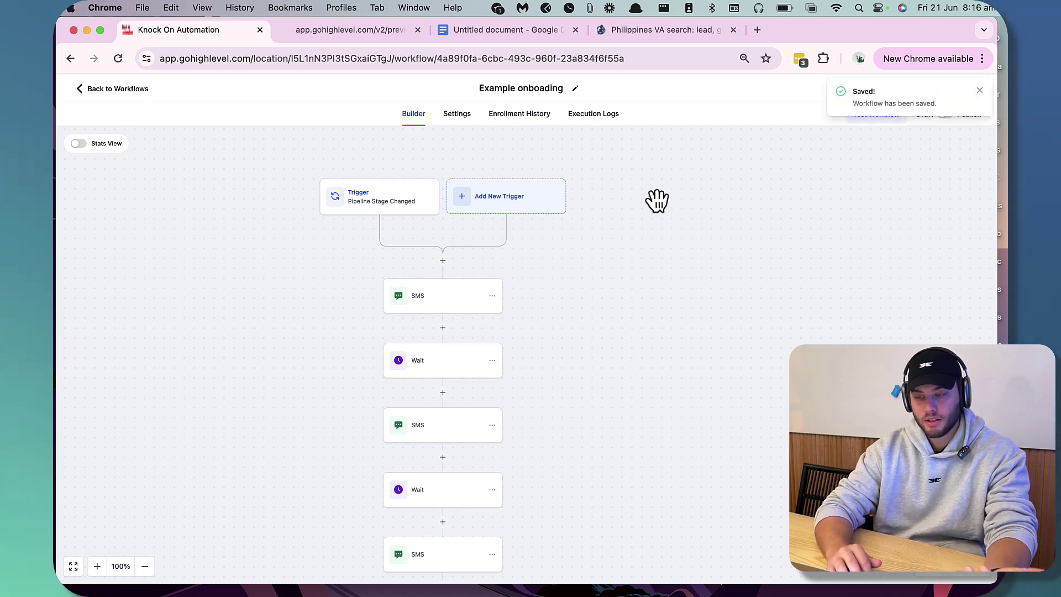
{"action": "left_click", "coordinate": [144, 92]}
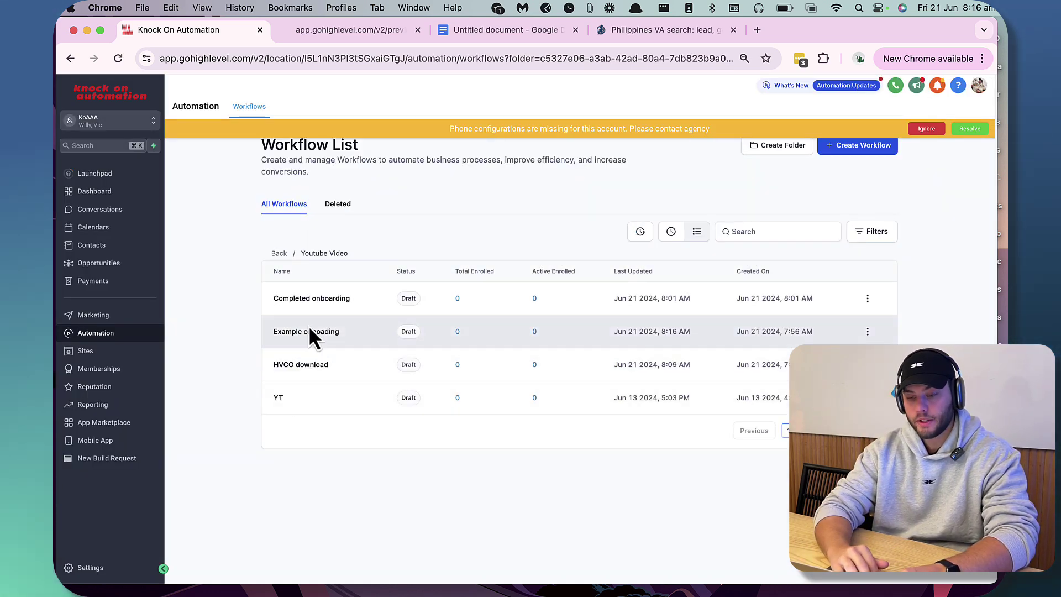
Open the Completed onboarding workflow and review its trigger filter settings
{"action": "left_click", "coordinate": [308, 301]}
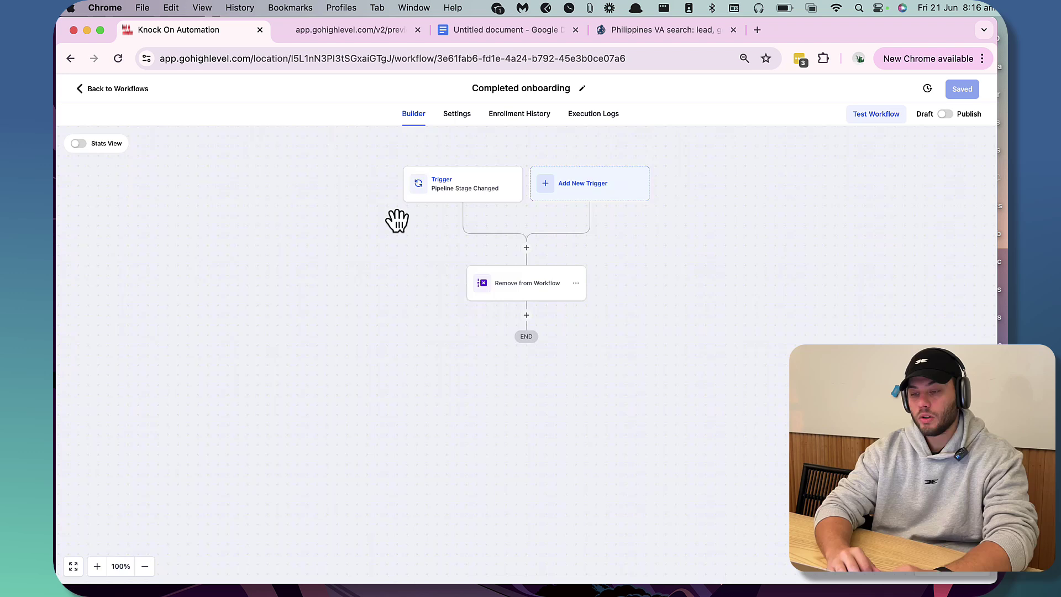
{"action": "left_click", "coordinate": [466, 188]}
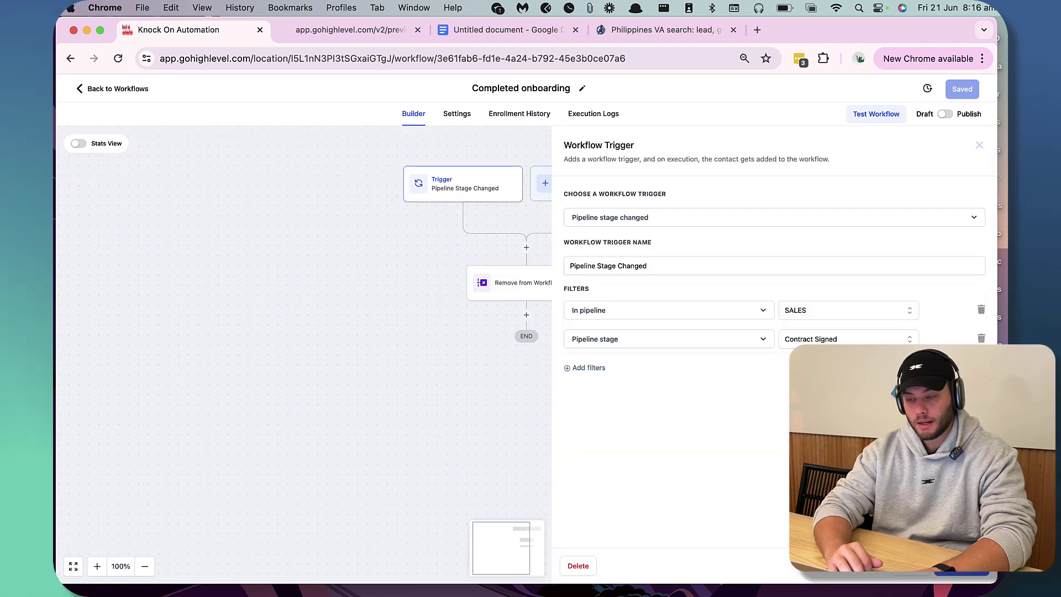
{"action": "left_click", "coordinate": [980, 146]}
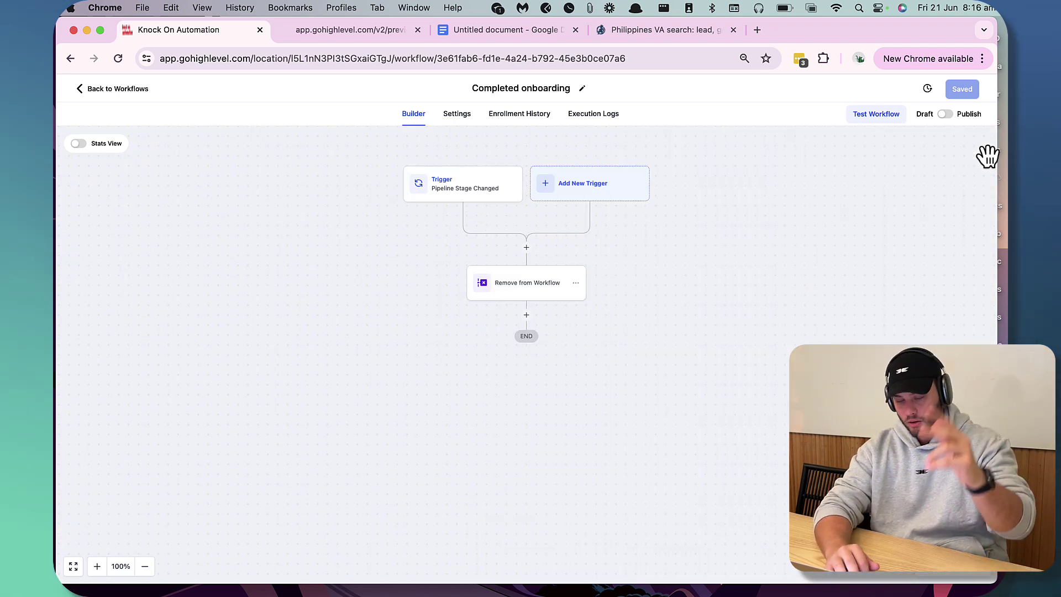
Review the Remove from Workflow step's settings, then switch to the Google Docs video outline
{"action": "left_click", "coordinate": [527, 283]}
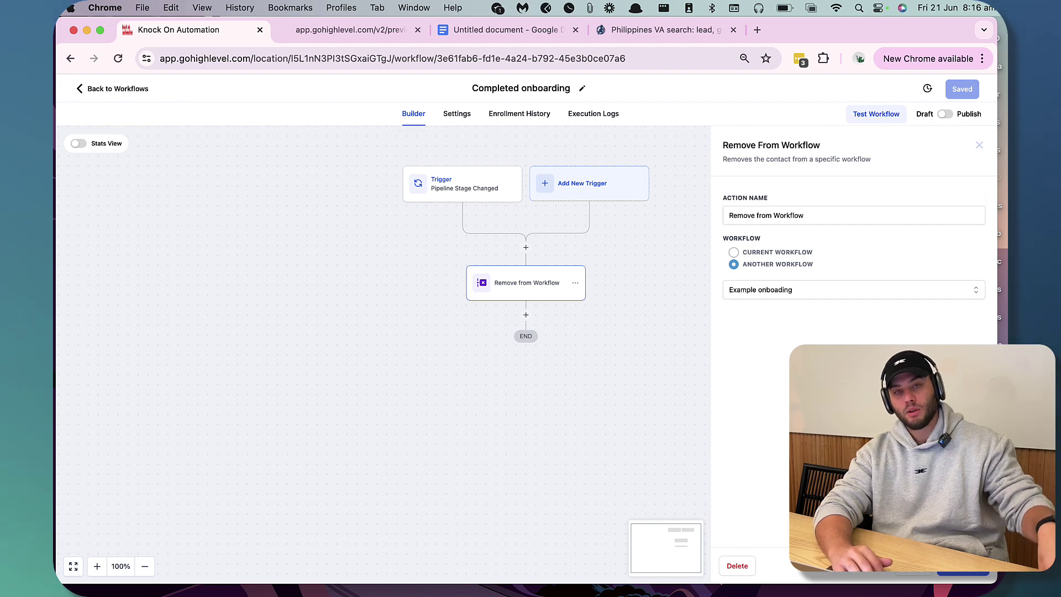
{"action": "left_click", "coordinate": [979, 145]}
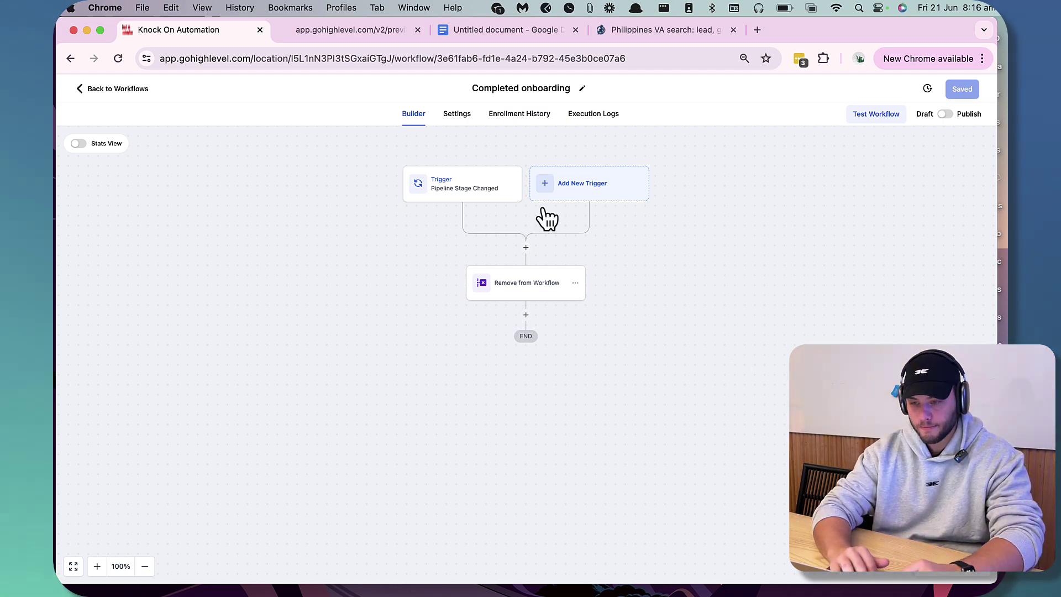
{"action": "left_click", "coordinate": [507, 27]}
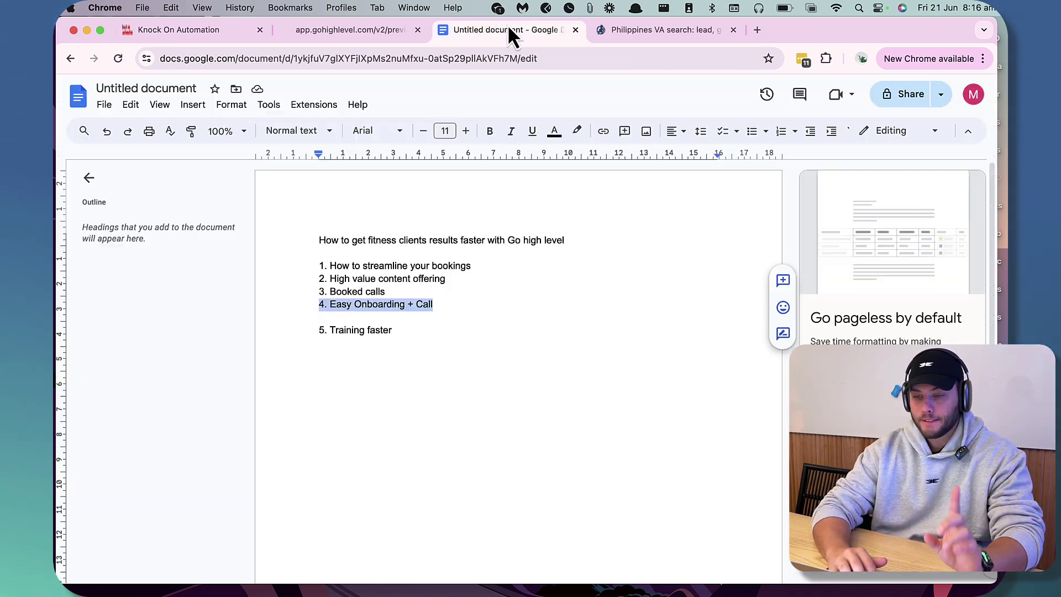
Highlight the '5. Training faster' outline line, then go back to the Completed onboarding workflow builder
{"action": "left_click", "coordinate": [419, 330]}
{"action": "triple_click", "coordinate": [351, 333]}
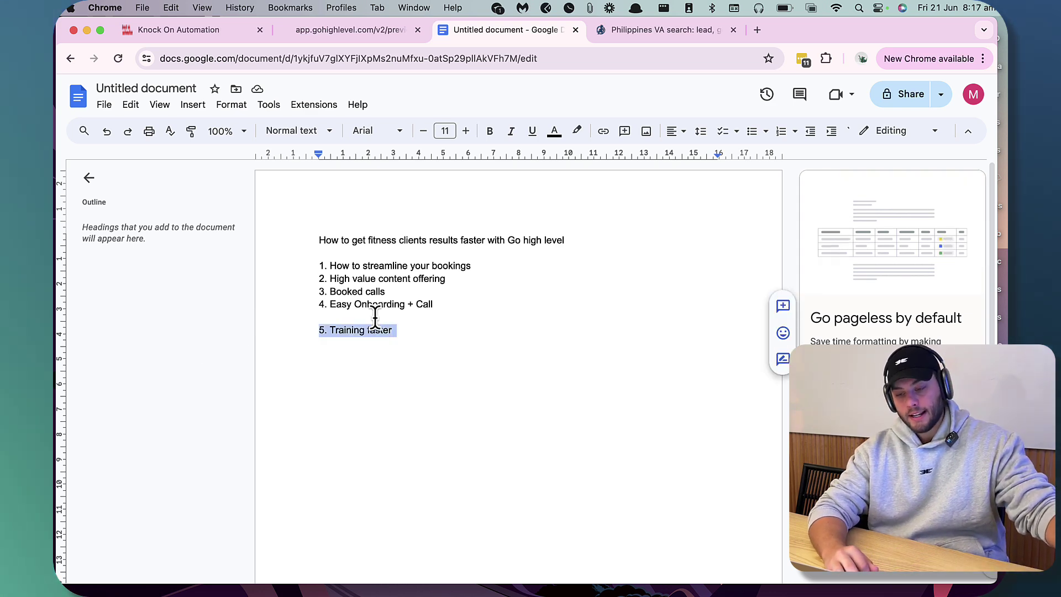
{"action": "left_click", "coordinate": [403, 331]}
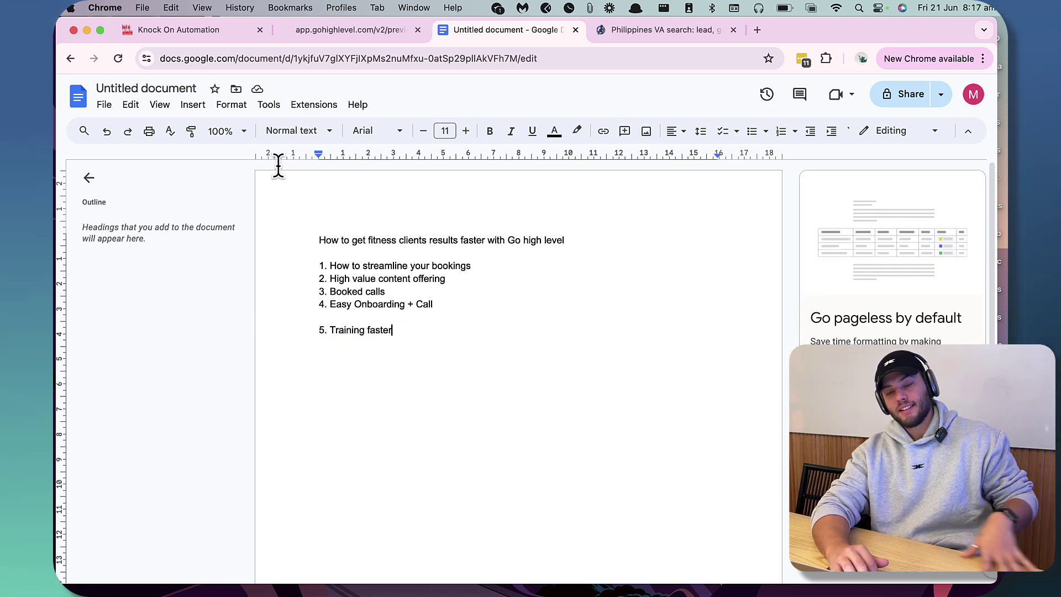
{"action": "left_click", "coordinate": [189, 34]}
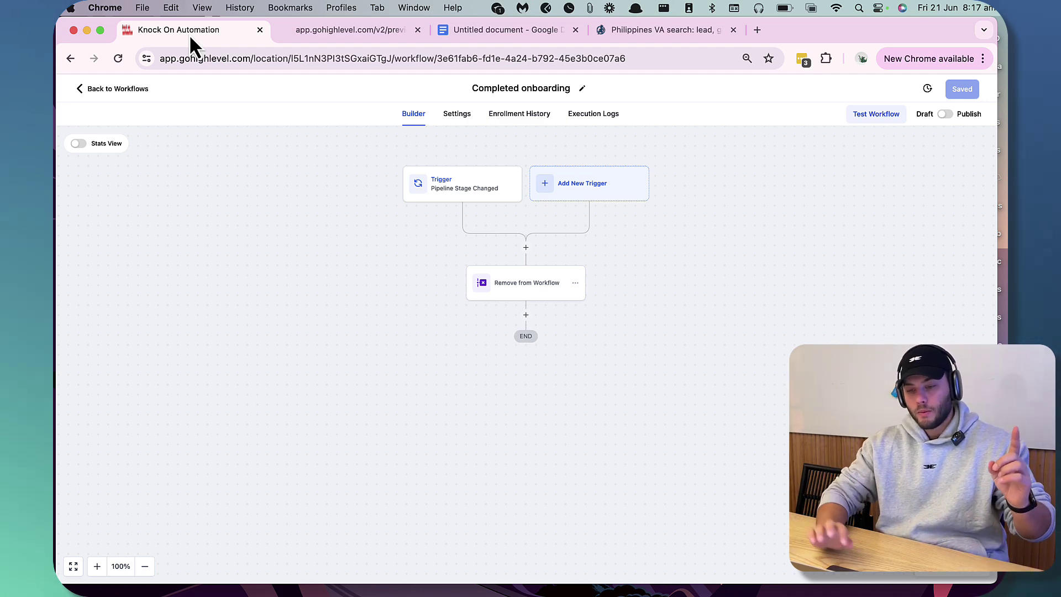
{"action": "left_click", "coordinate": [133, 90]}
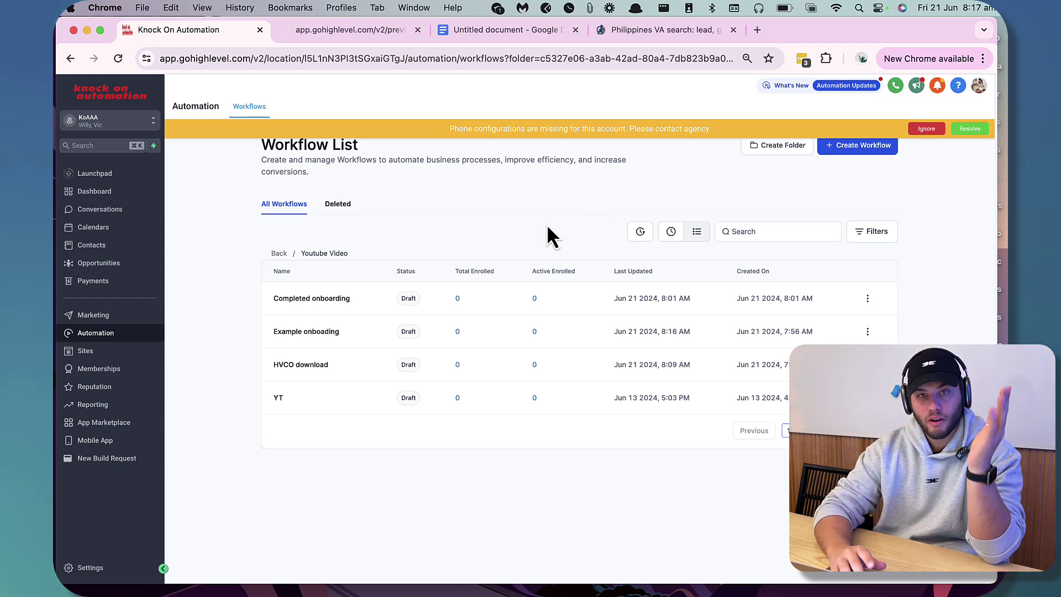
{"action": "left_click", "coordinate": [300, 298]}
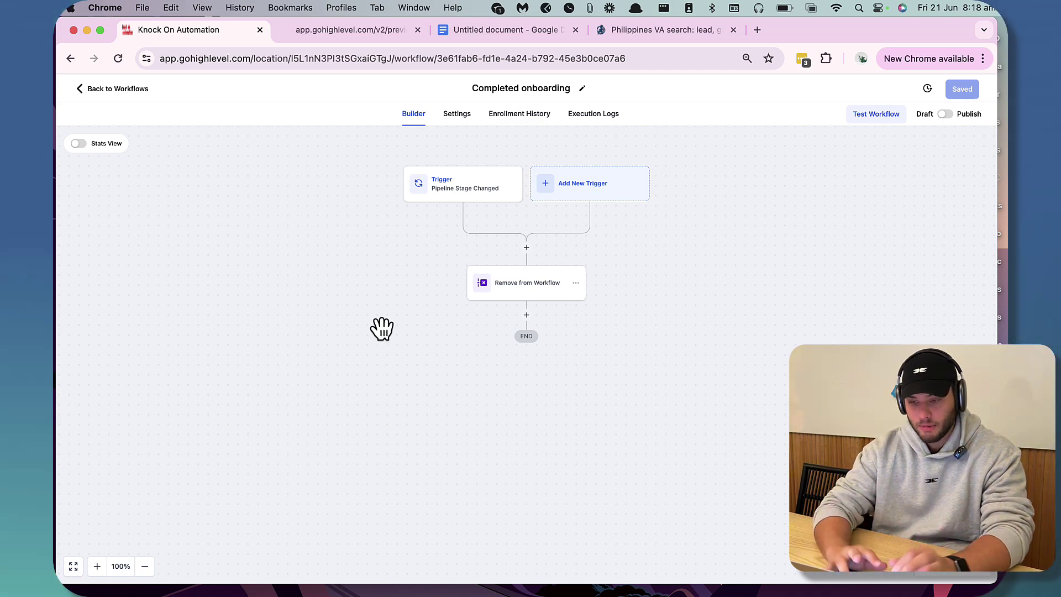
Add a POST Webhook action after Remove from Workflow, found by searching 'web', and focus its URL field
{"action": "left_click_drag", "start_coordinate": [508, 334], "coordinate": [483, 320]}
{"action": "left_click", "coordinate": [506, 301]}
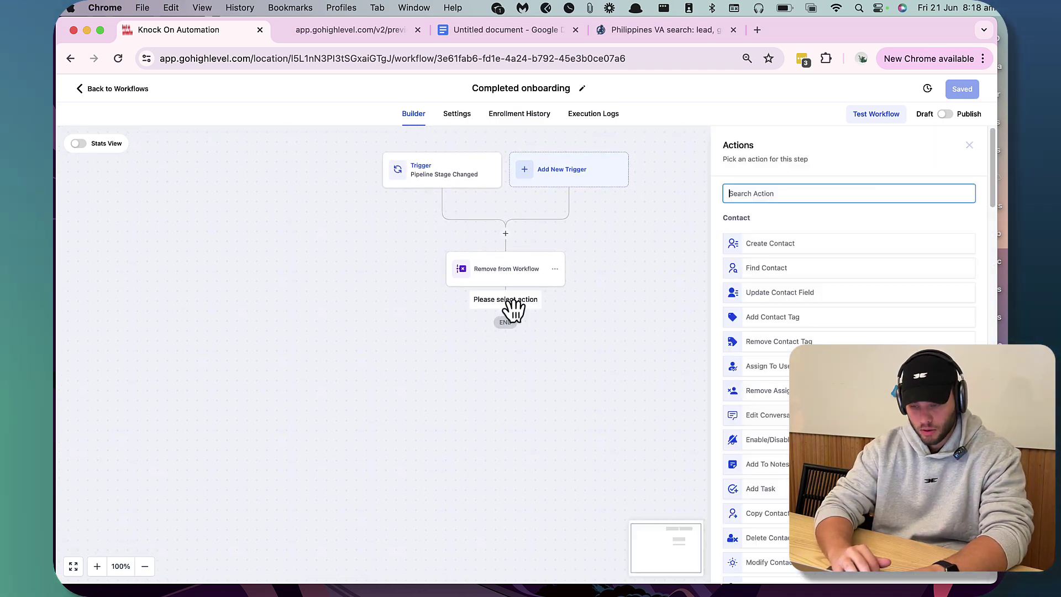
{"action": "type", "text": "we"}
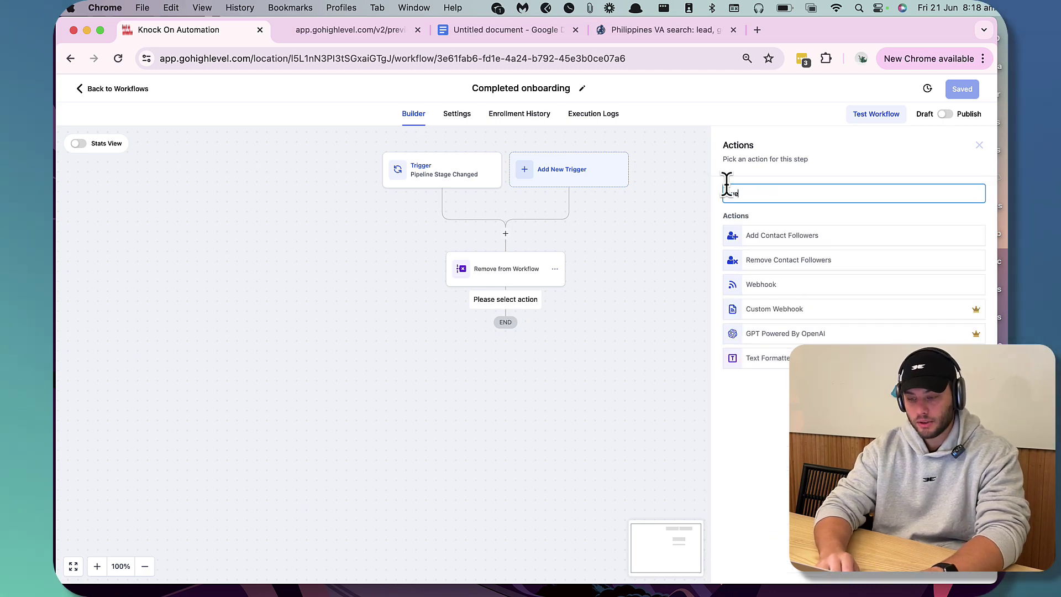
{"action": "type", "text": "b"}
{"action": "left_click", "coordinate": [760, 237]}
{"action": "left_click", "coordinate": [770, 297]}
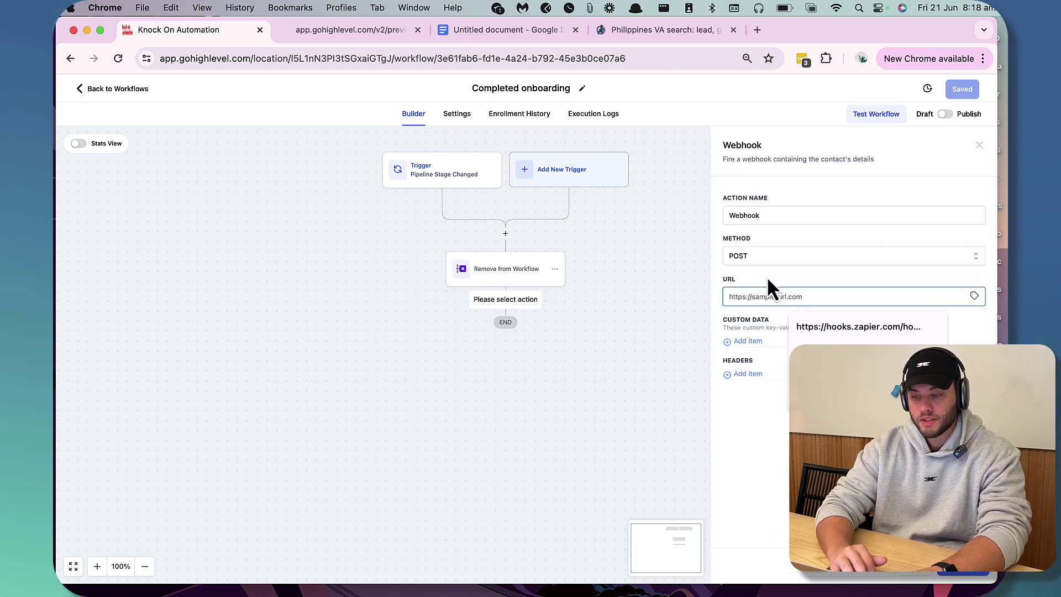
{"action": "left_click", "coordinate": [766, 276]}
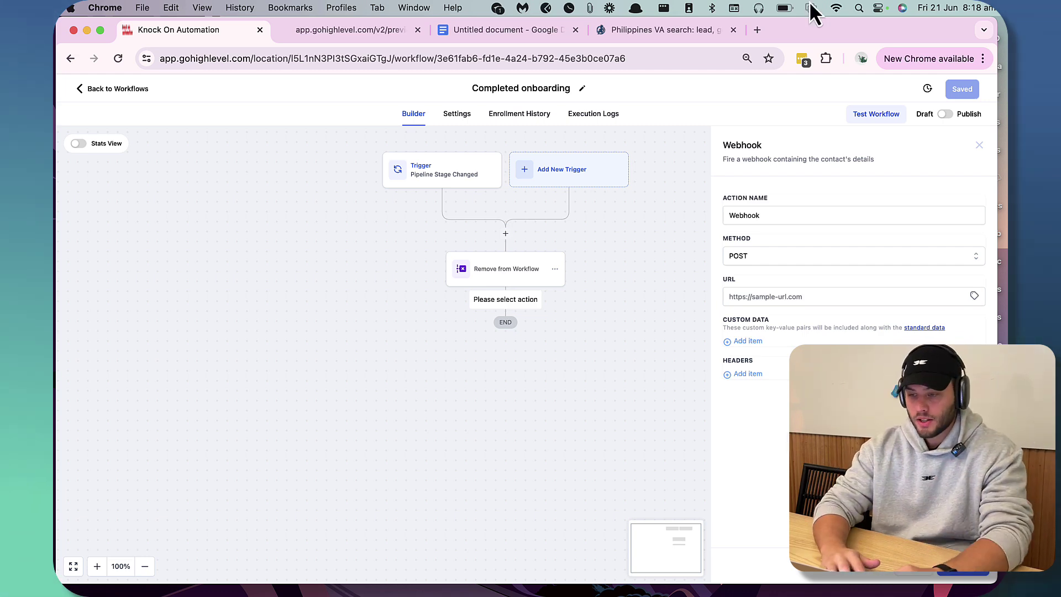
{"action": "left_click", "coordinate": [764, 296]}
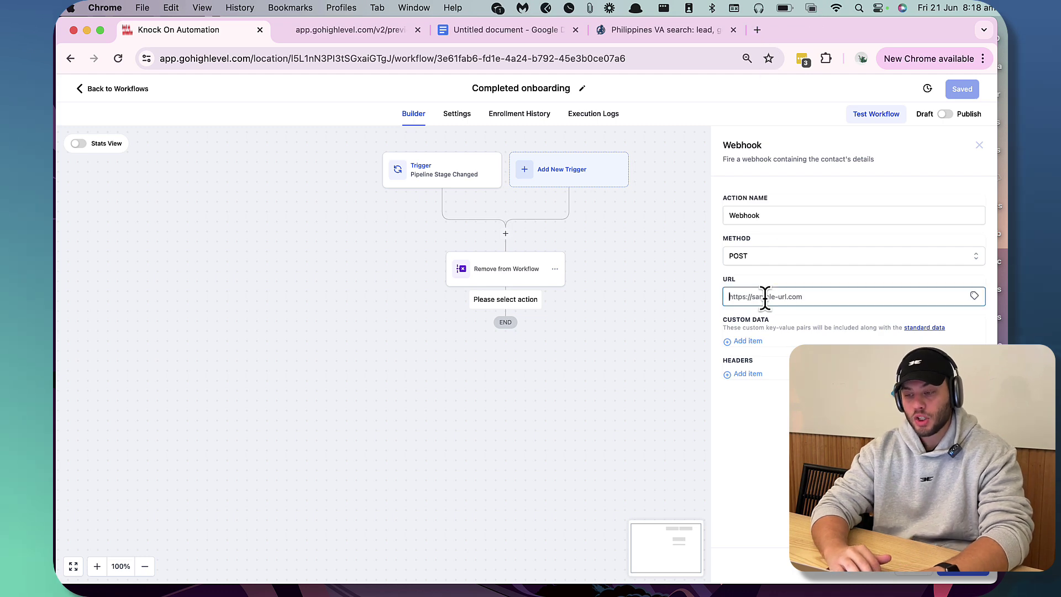
Load Zapier in a new tab and start a new Zap with Webhooks by Zapier as the trigger app
{"action": "left_click", "coordinate": [757, 30]}
{"action": "type", "text": "zapier"}
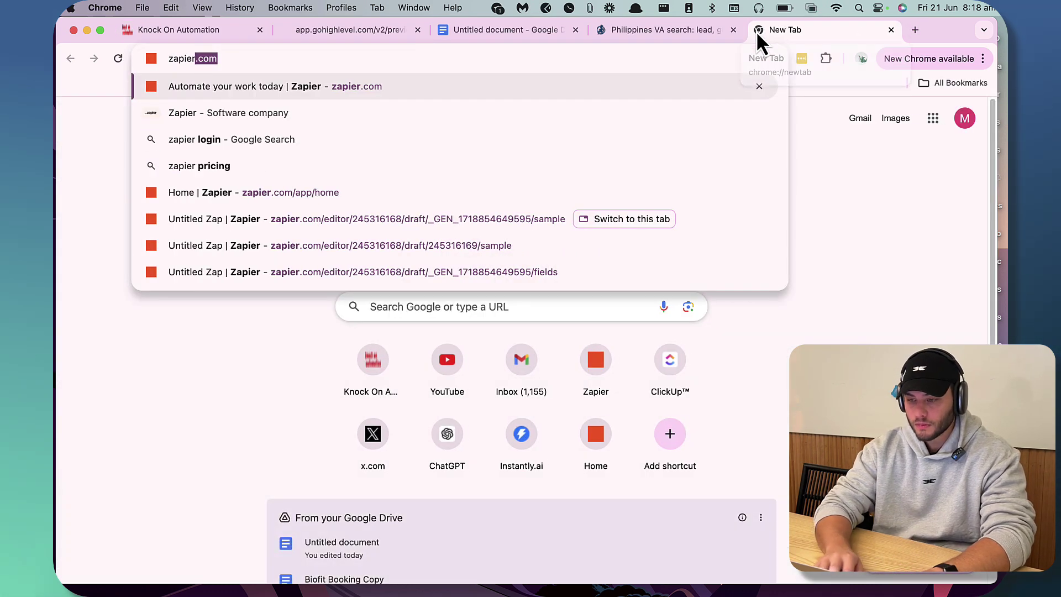
{"action": "key", "text": "Return"}
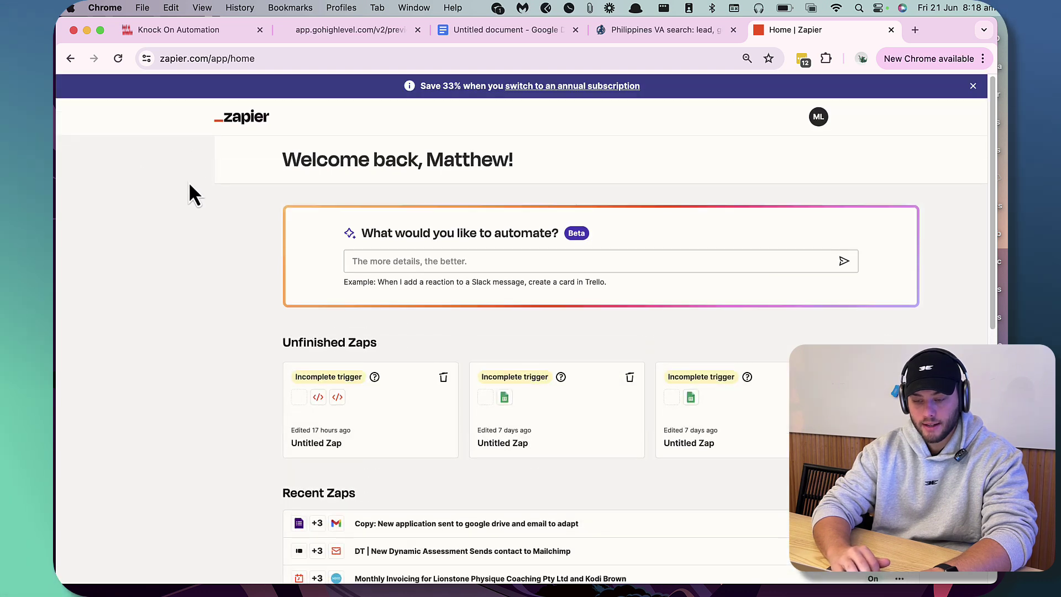
{"action": "left_click", "coordinate": [156, 161]}
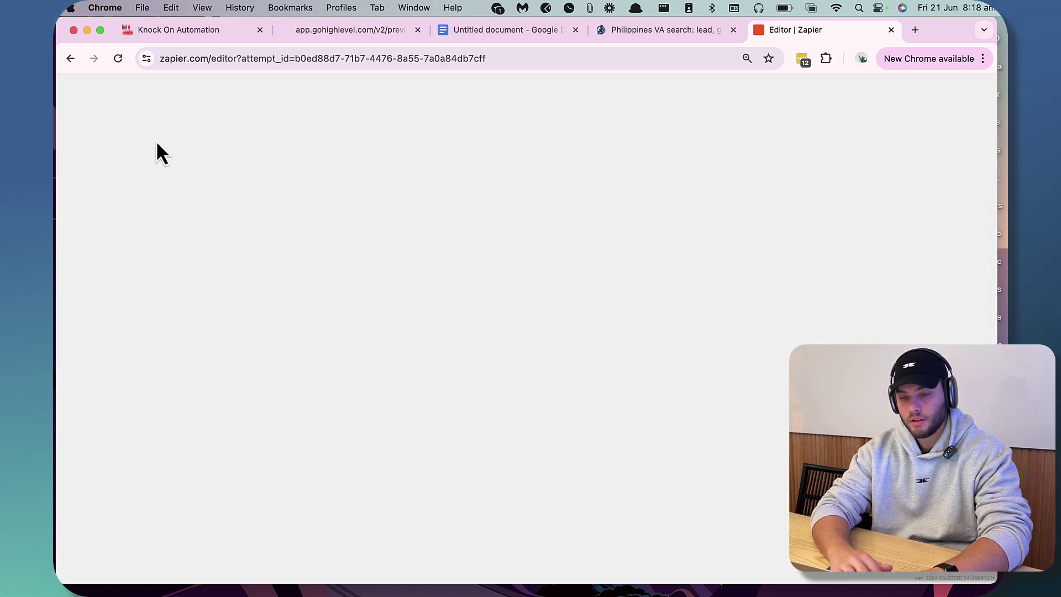
{"action": "left_click", "coordinate": [486, 313]}
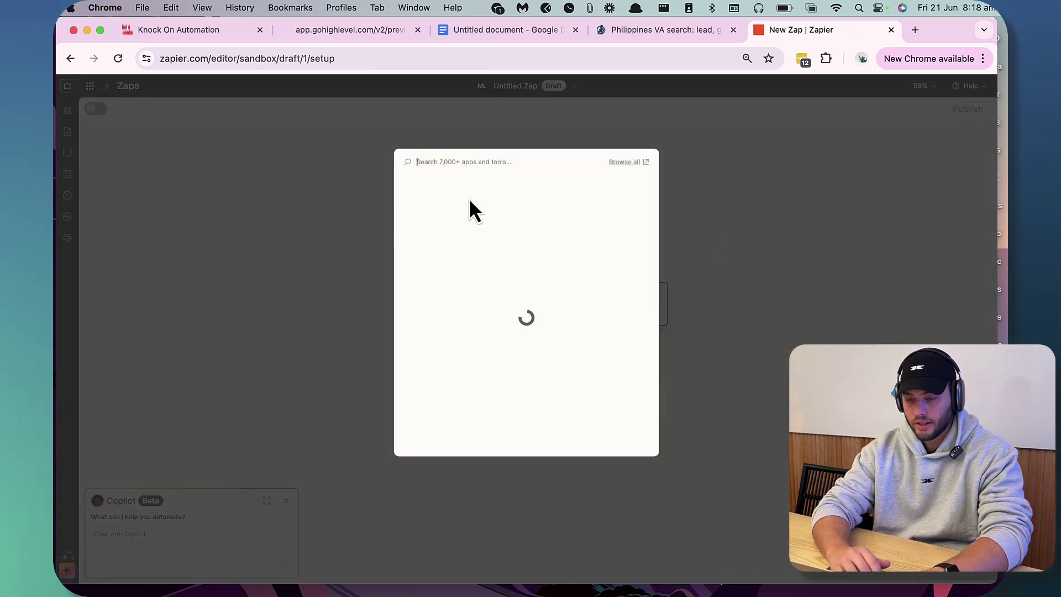
{"action": "type", "text": "webhook"}
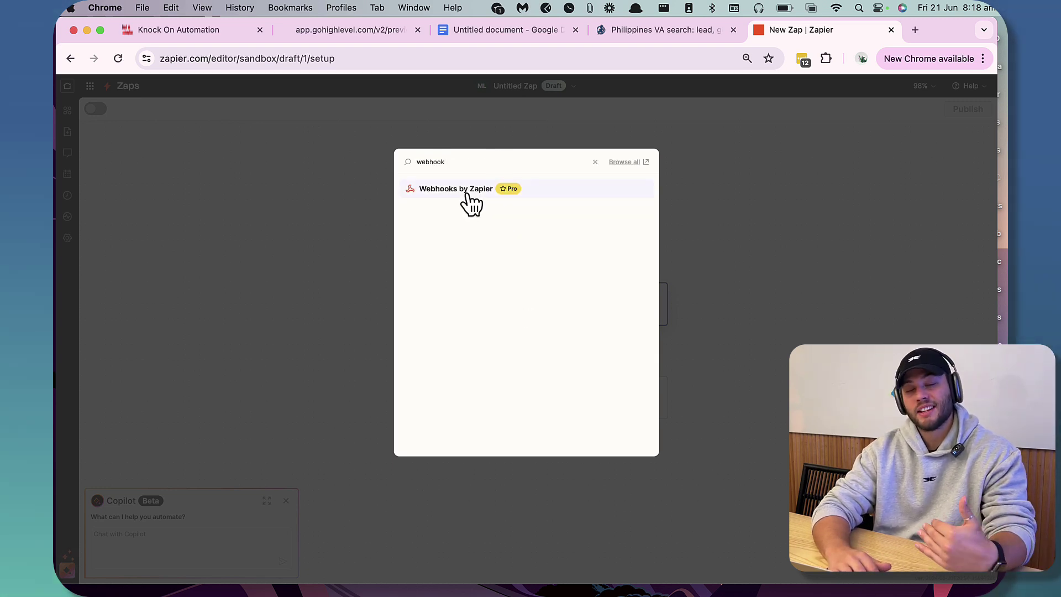
{"action": "left_click", "coordinate": [467, 193]}
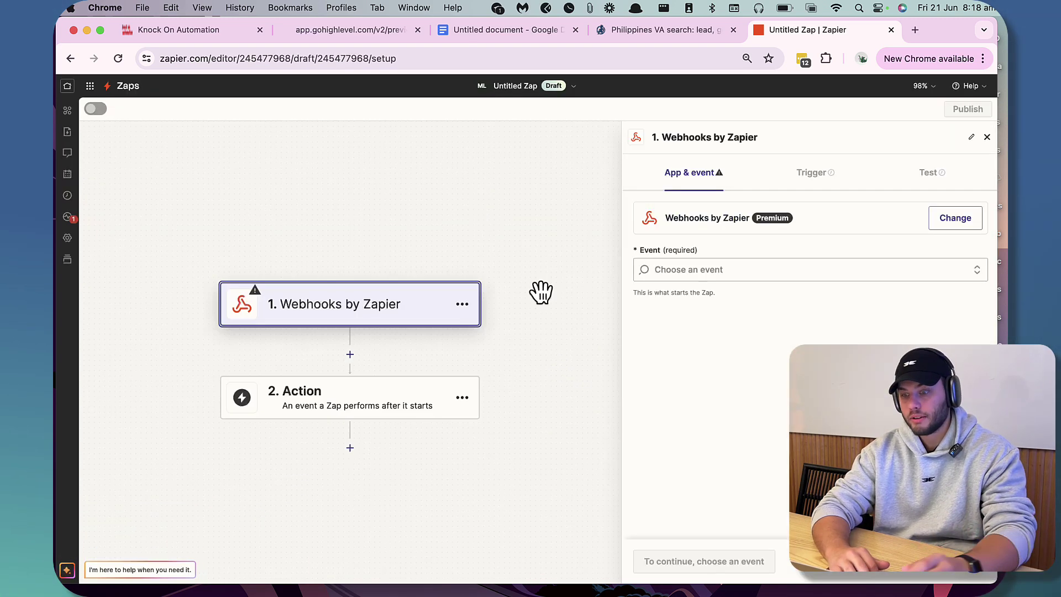
Choose the Catch Hook event, continue to the test step, and copy its webhook URL for GoHighLevel
{"action": "left_click", "coordinate": [701, 268]}
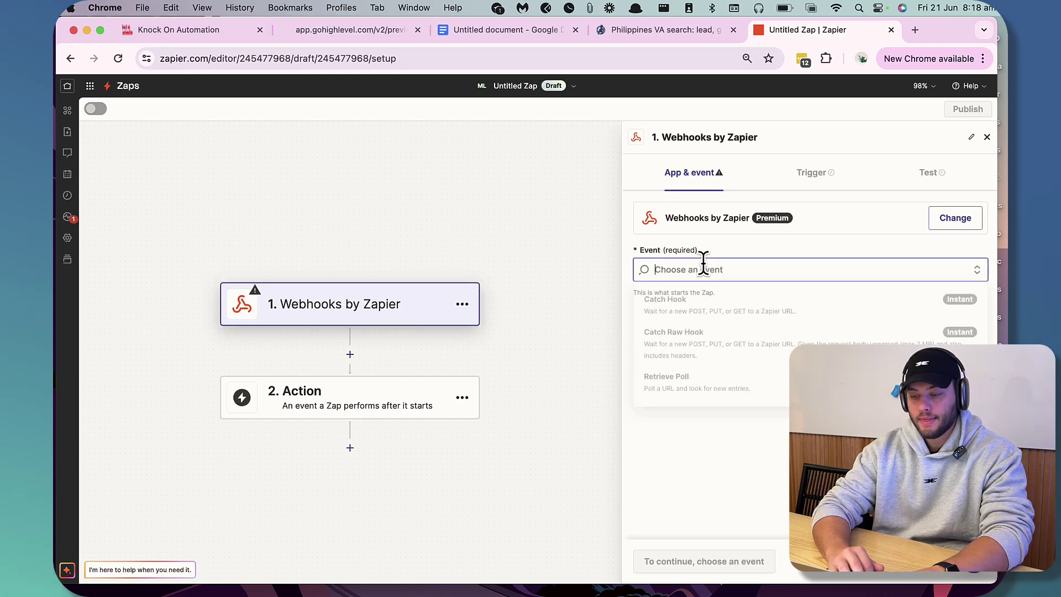
{"action": "left_click", "coordinate": [695, 318]}
{"action": "left_click", "coordinate": [660, 562]}
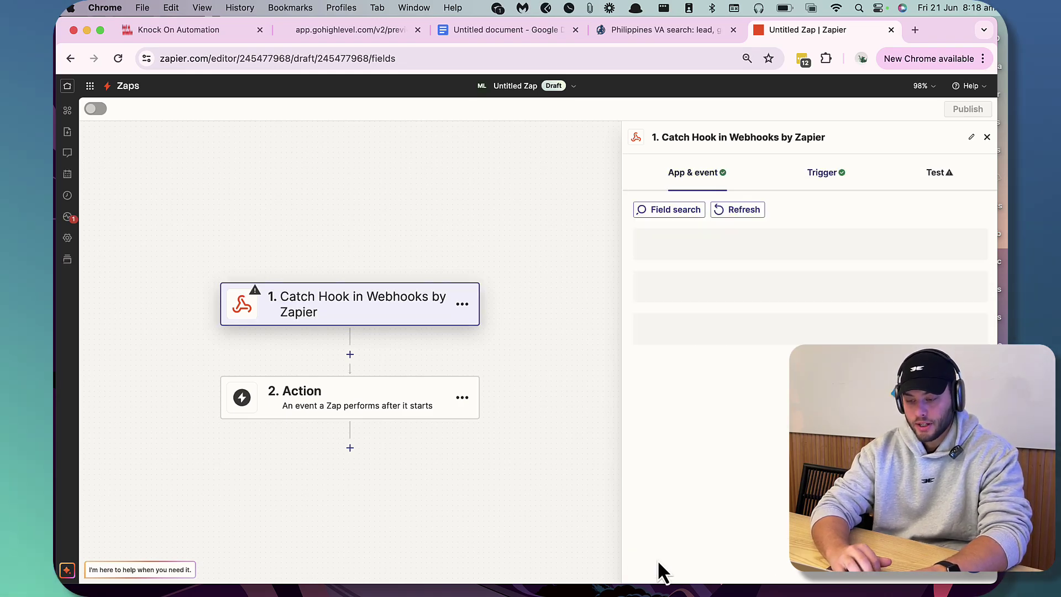
{"action": "left_click", "coordinate": [685, 566]}
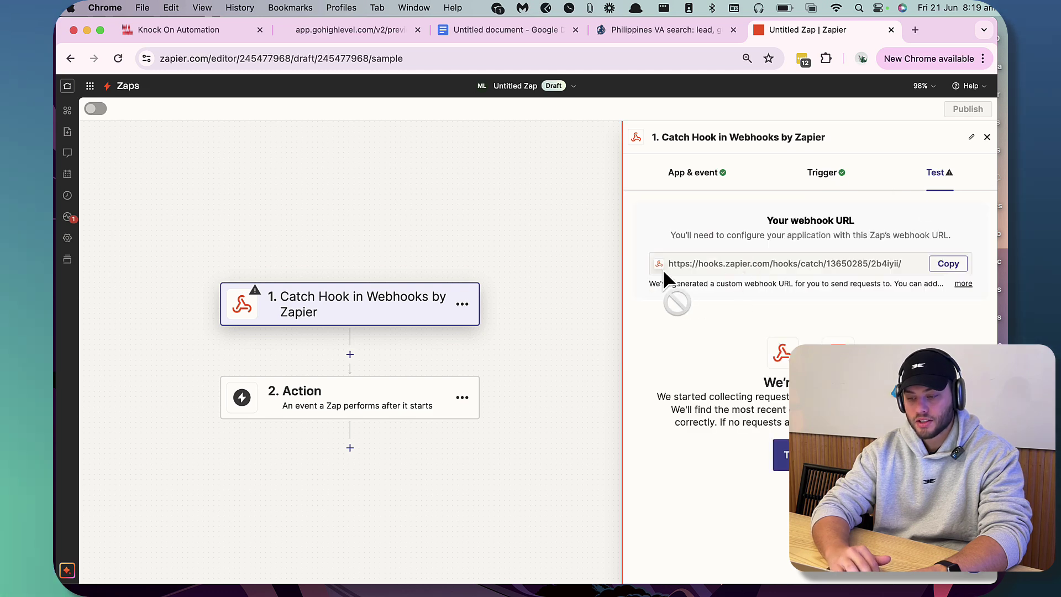
{"action": "left_click", "coordinate": [948, 264]}
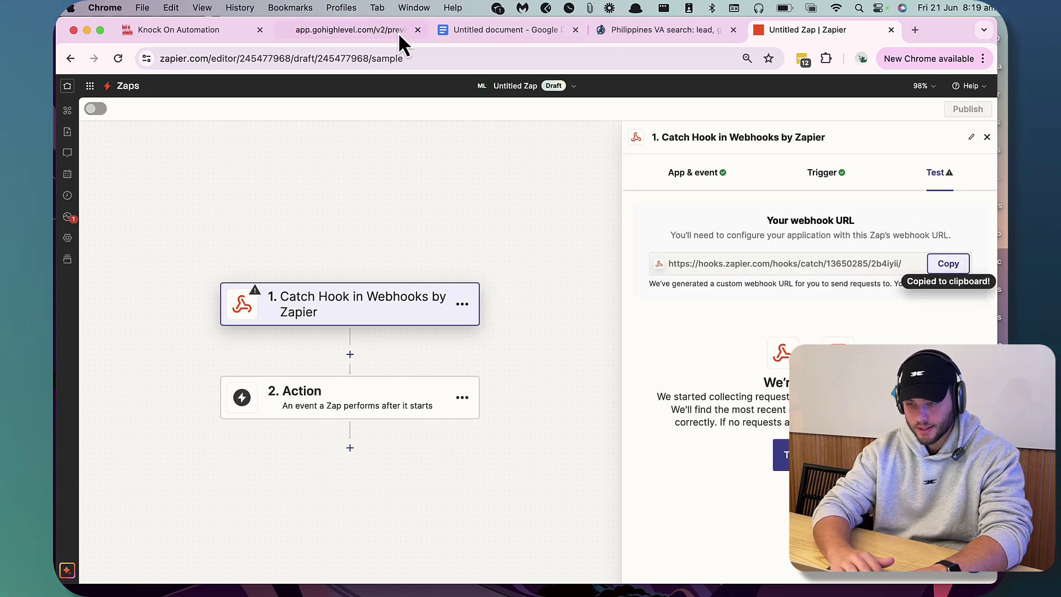
{"action": "left_click", "coordinate": [193, 30]}
Paste the Zapier Catch Hook URL into the Webhook step, save the Completed onboarding workflow, and return to the Zap
{"action": "key", "text": "super+v"}
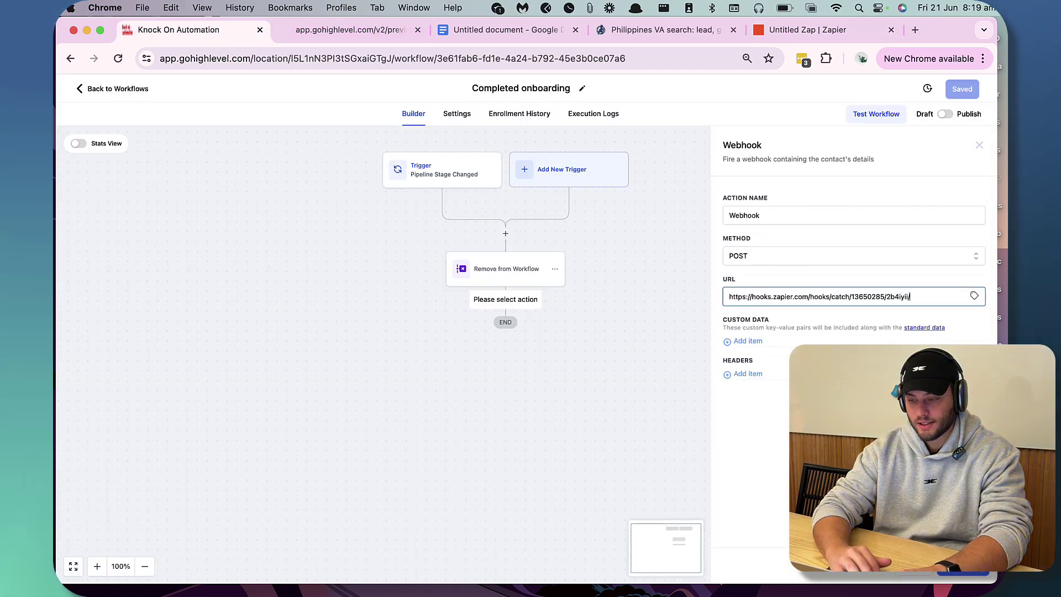
{"action": "left_click", "coordinate": [963, 575]}
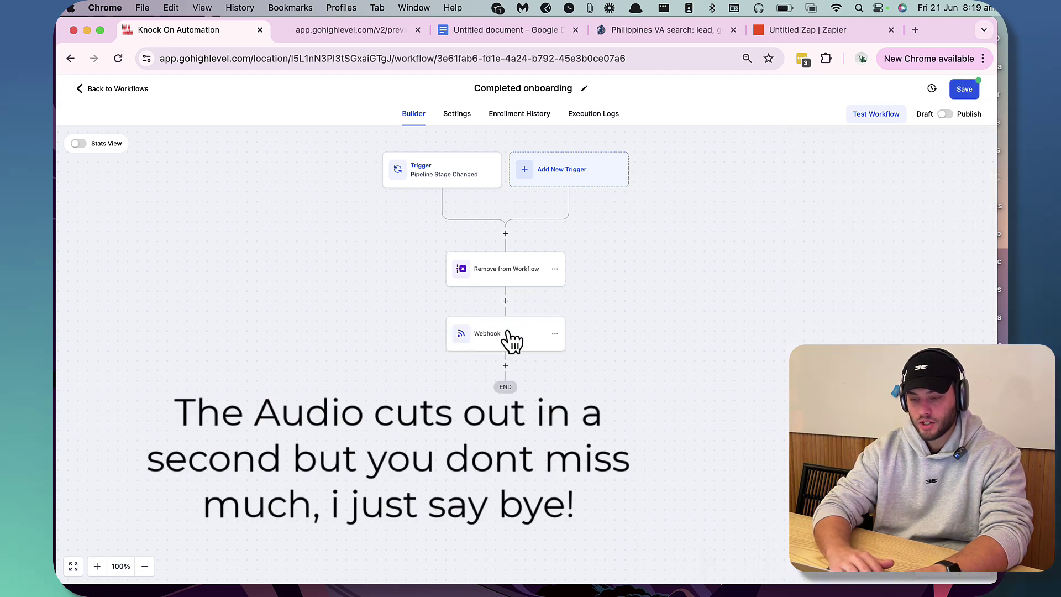
{"action": "left_click", "coordinate": [963, 90]}
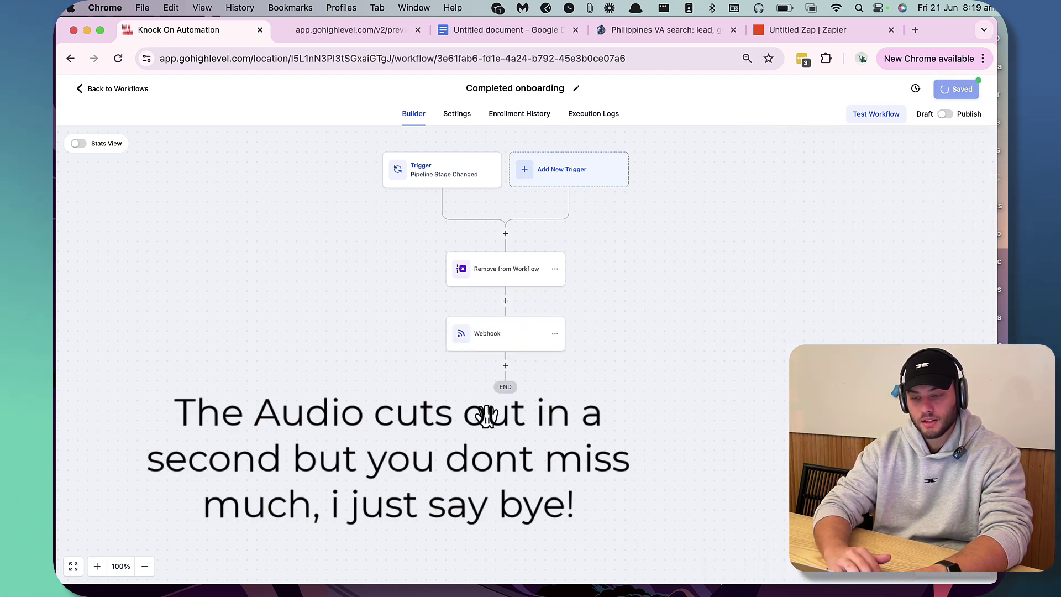
{"action": "left_click", "coordinate": [780, 32]}
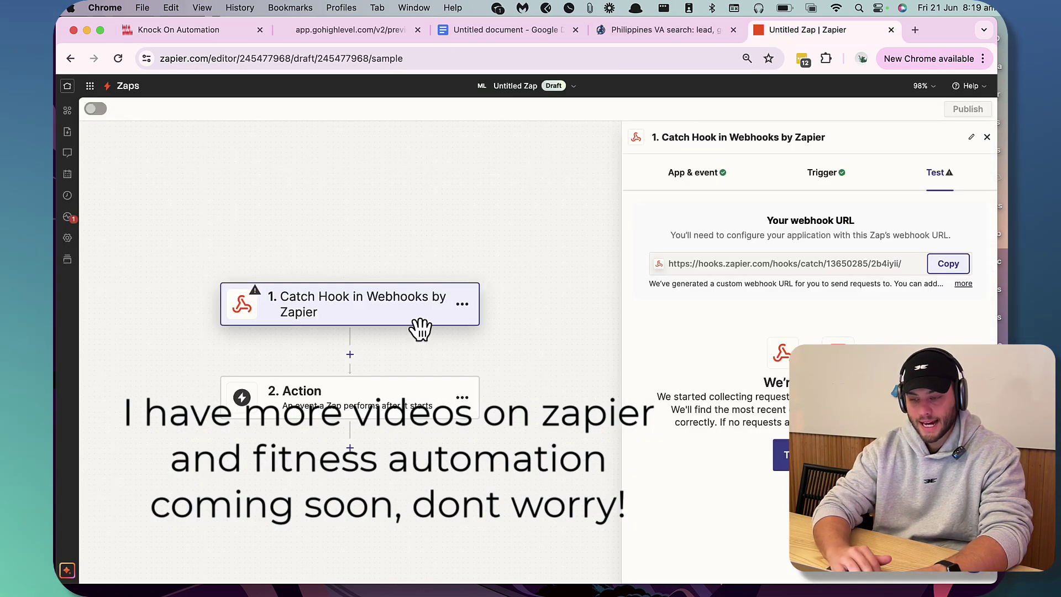